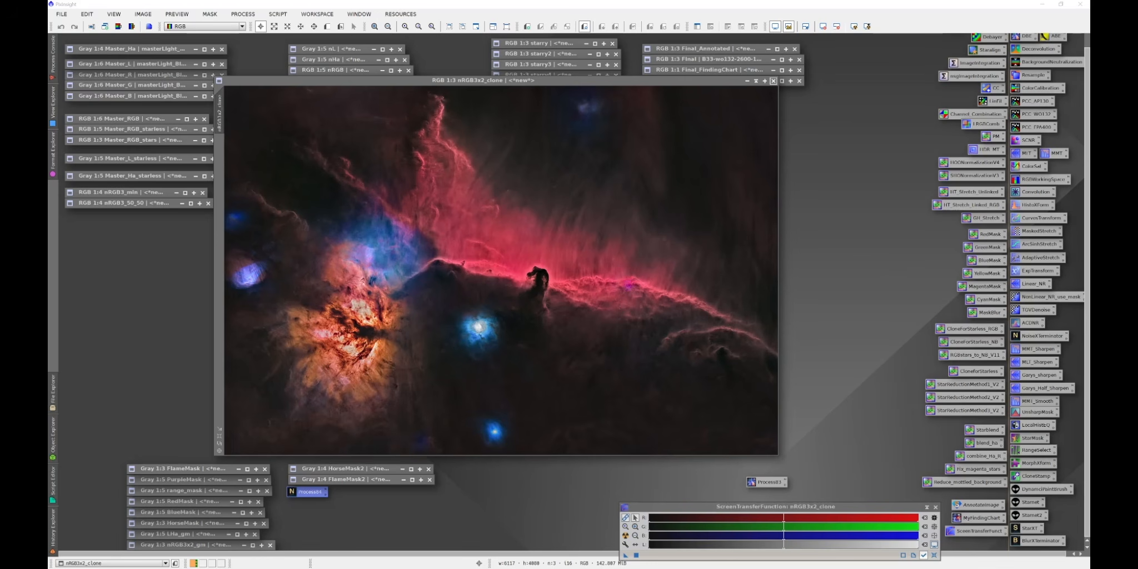
Step: Launch the Astro Color Mixer script on the nRGB3x2_clone image
left_click(280, 16)
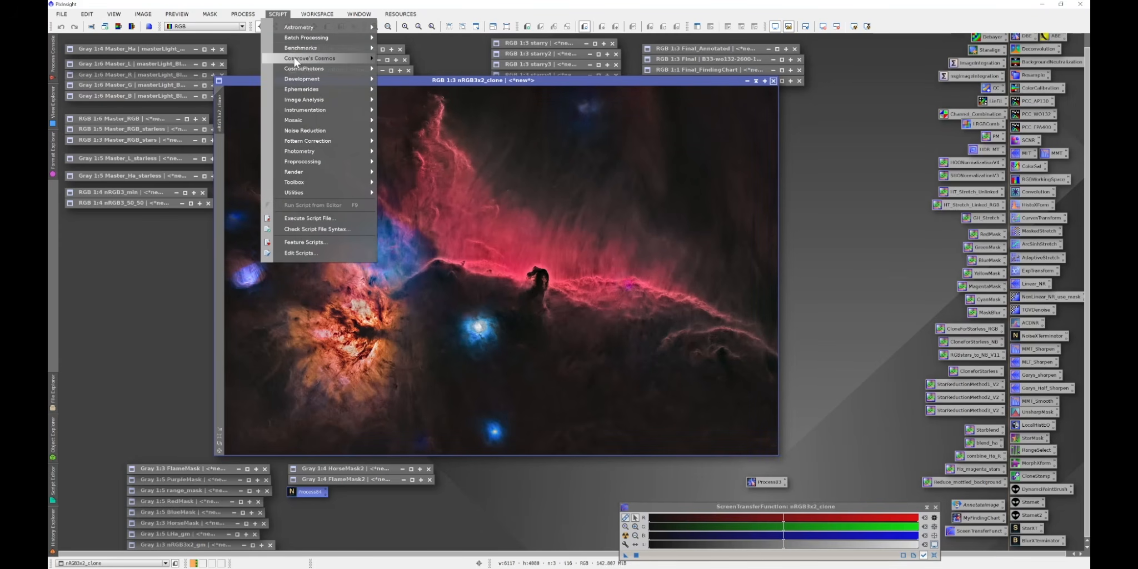
mouse_move(303, 60)
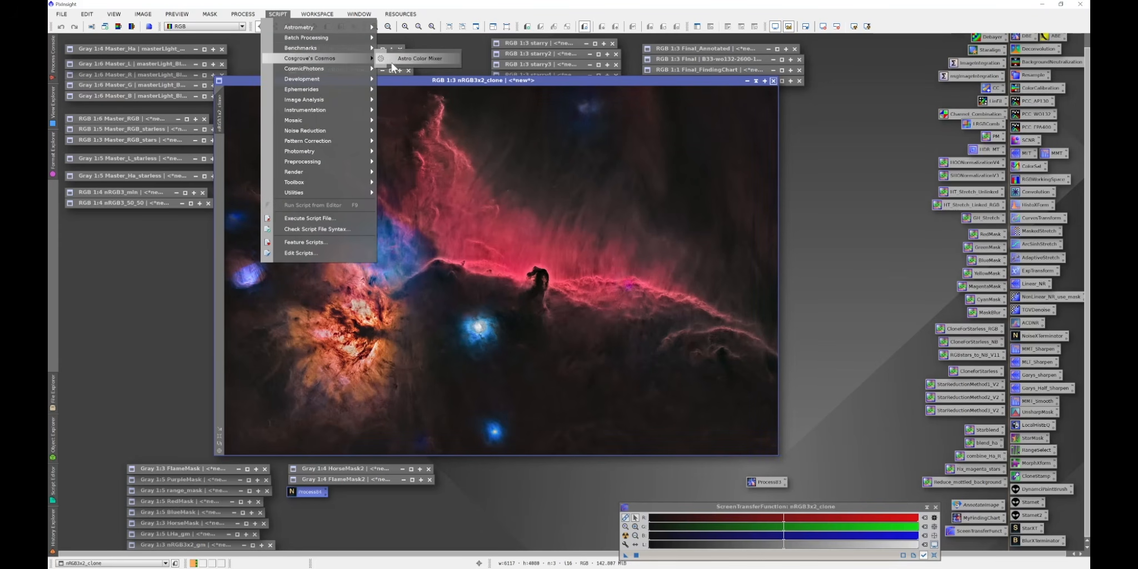
left_click(412, 62)
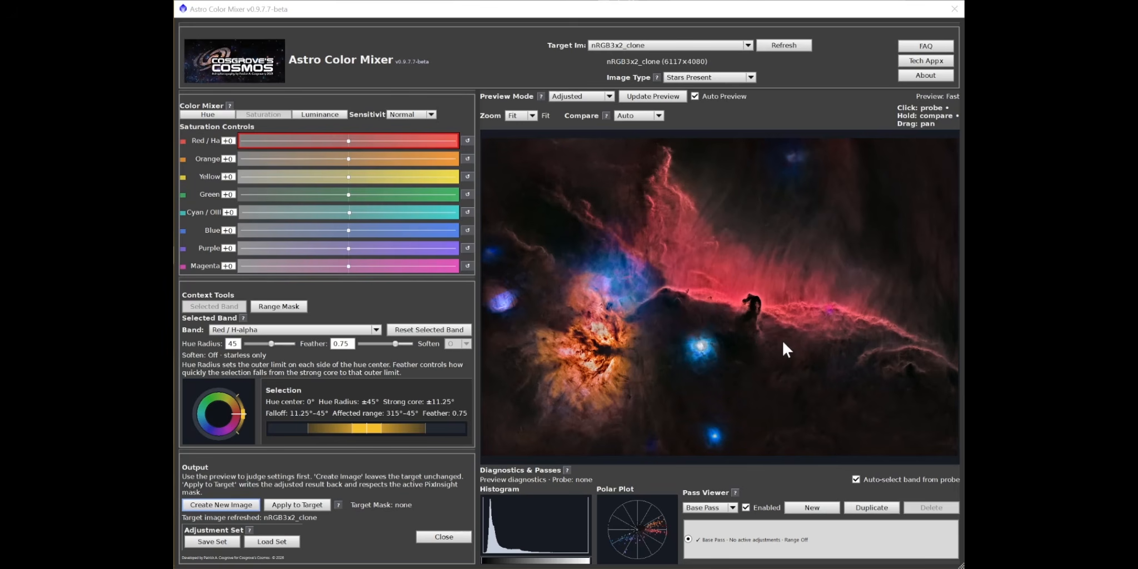
Step: Set the image type to Starless / Star-Reduced and probe the red nebula in the preview
left_click(751, 79)
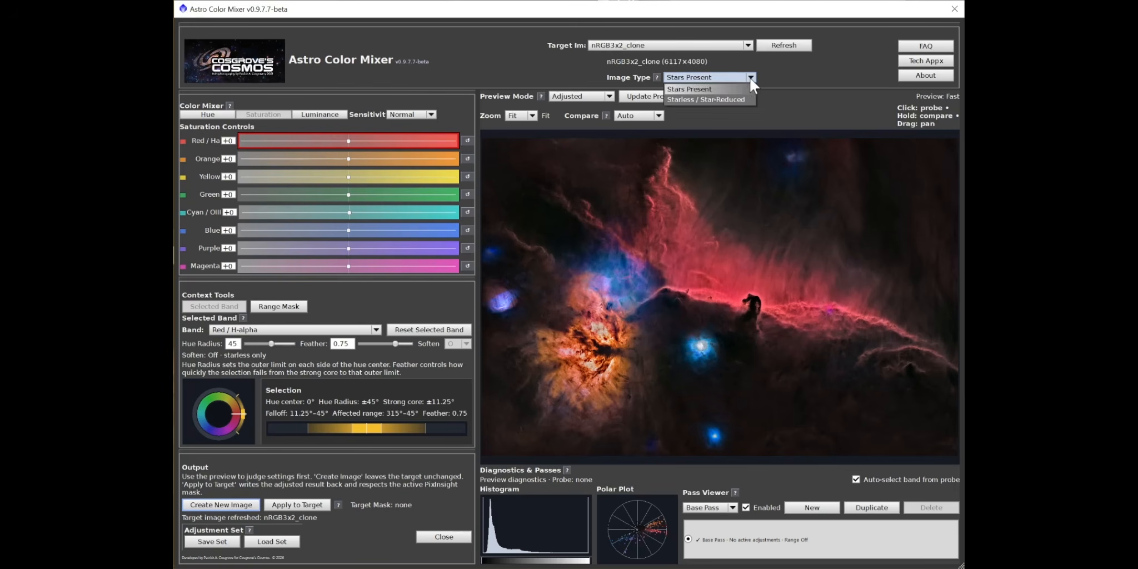
left_click(731, 100)
left_click(761, 275)
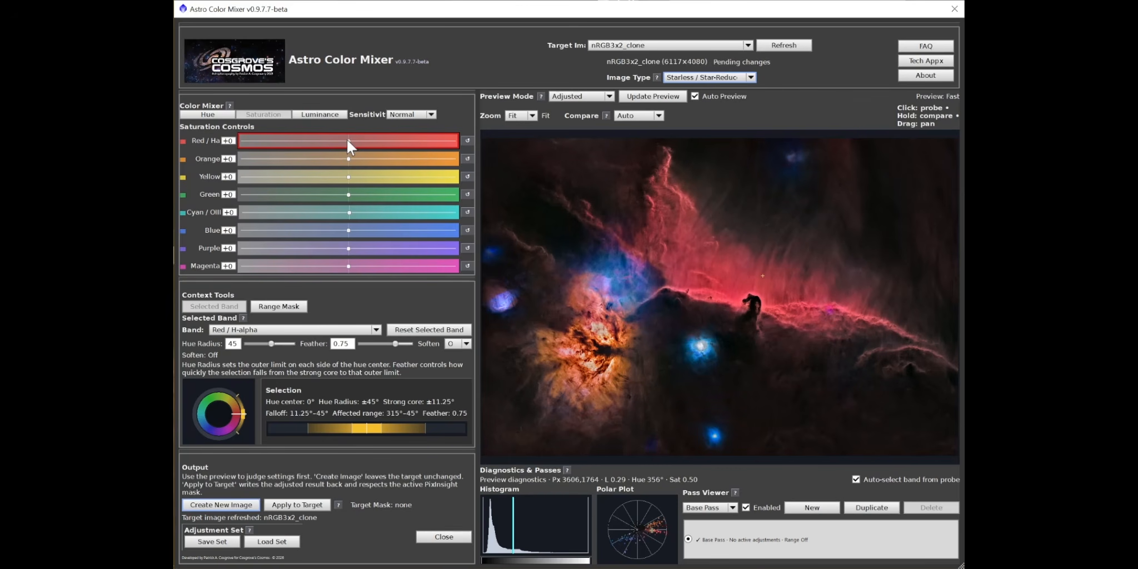
Step: Try Red / Ha saturation at +39 and, with Advanced sensitivity, at +75, and bring it back to -1
left_click_drag(348, 141, 422, 147)
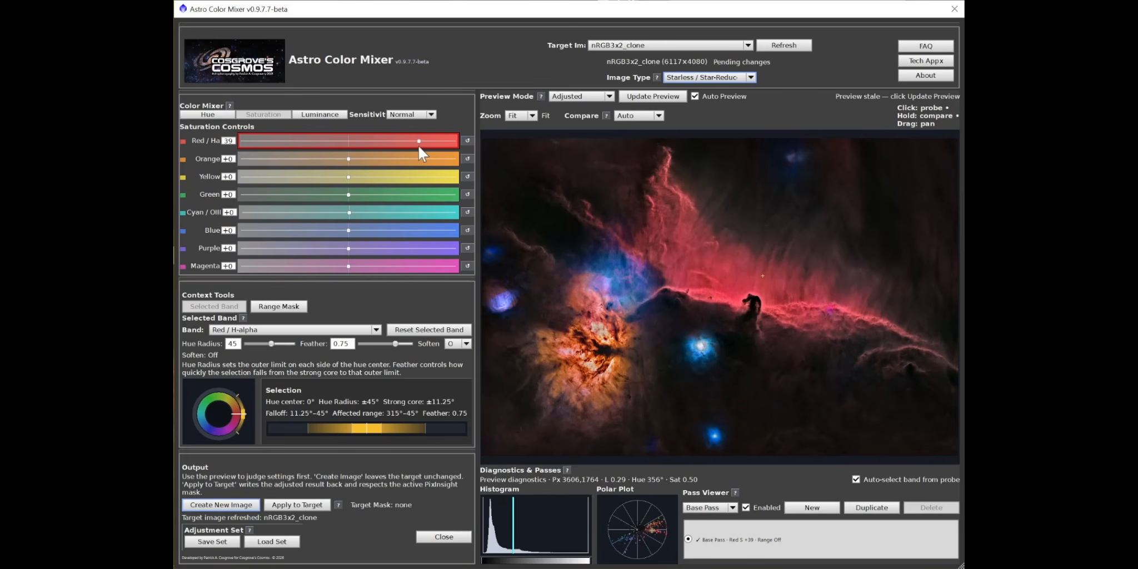
left_click(433, 114)
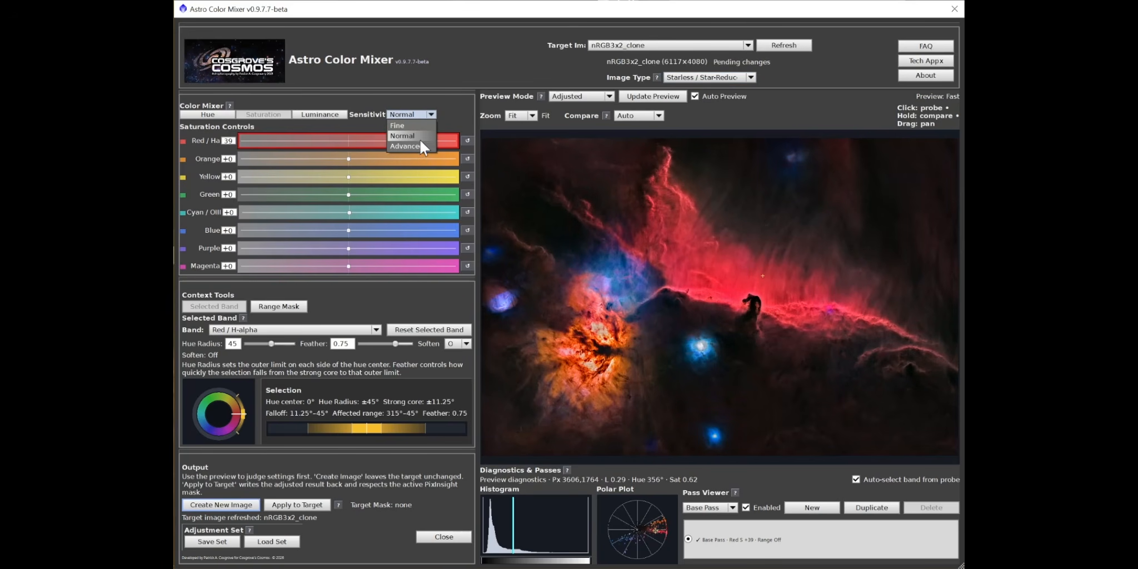
left_click(420, 143)
left_click_drag(386, 142, 427, 143)
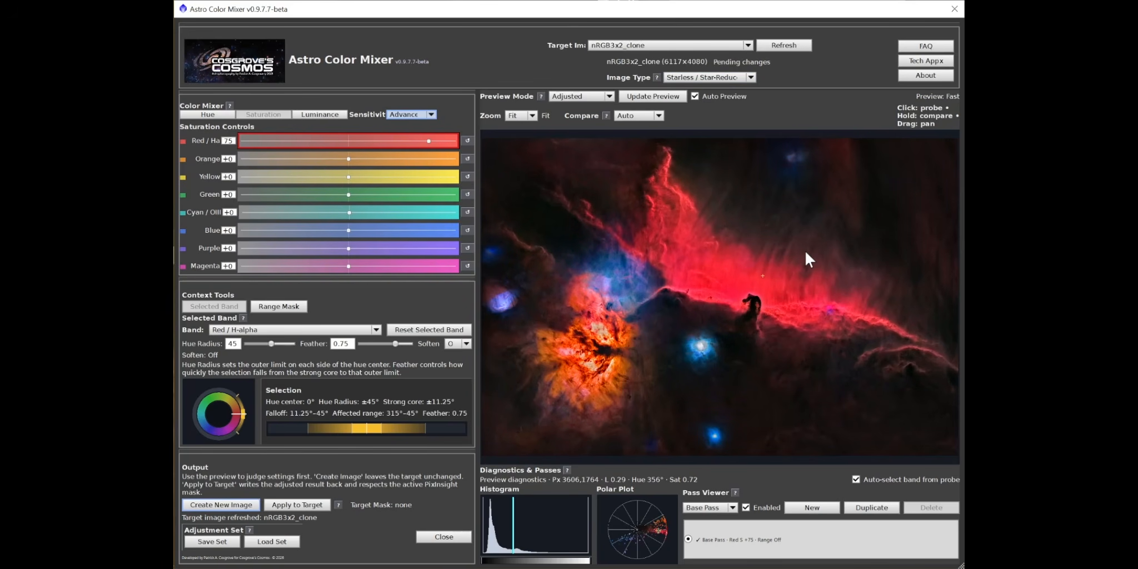
left_click_drag(427, 141, 299, 140)
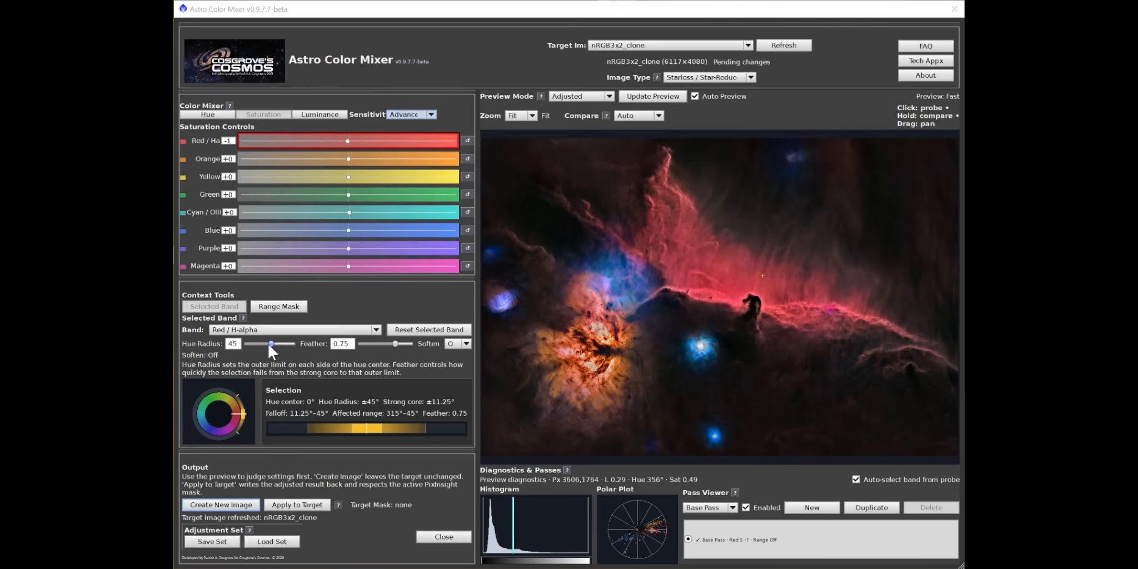
Step: Set the Red / H-alpha band's hue radius to 32 and its feather to 0.58
left_click_drag(270, 343, 259, 341)
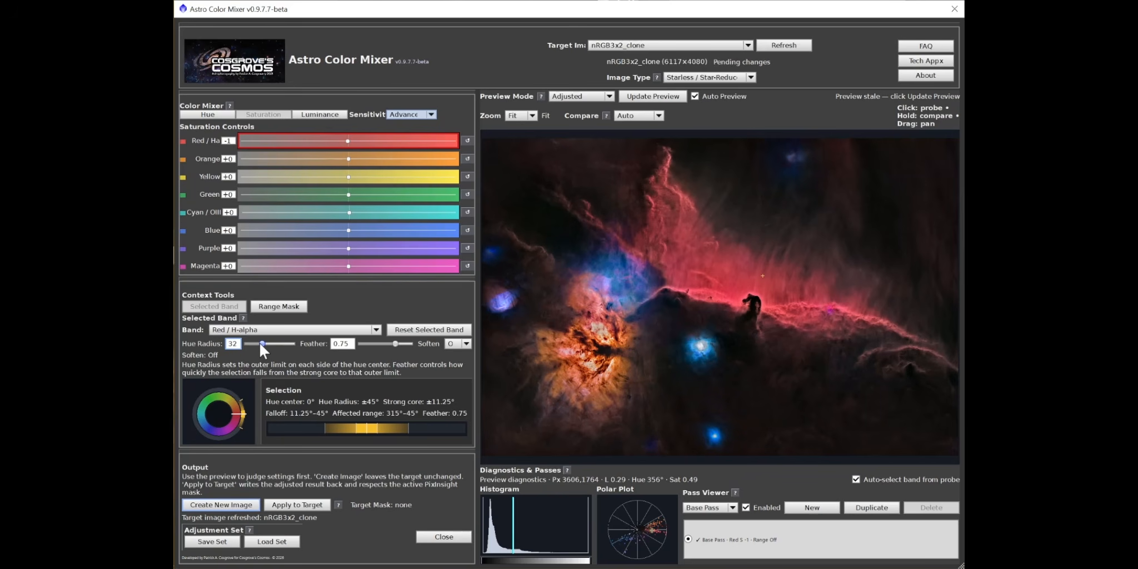
left_click_drag(393, 341, 373, 343)
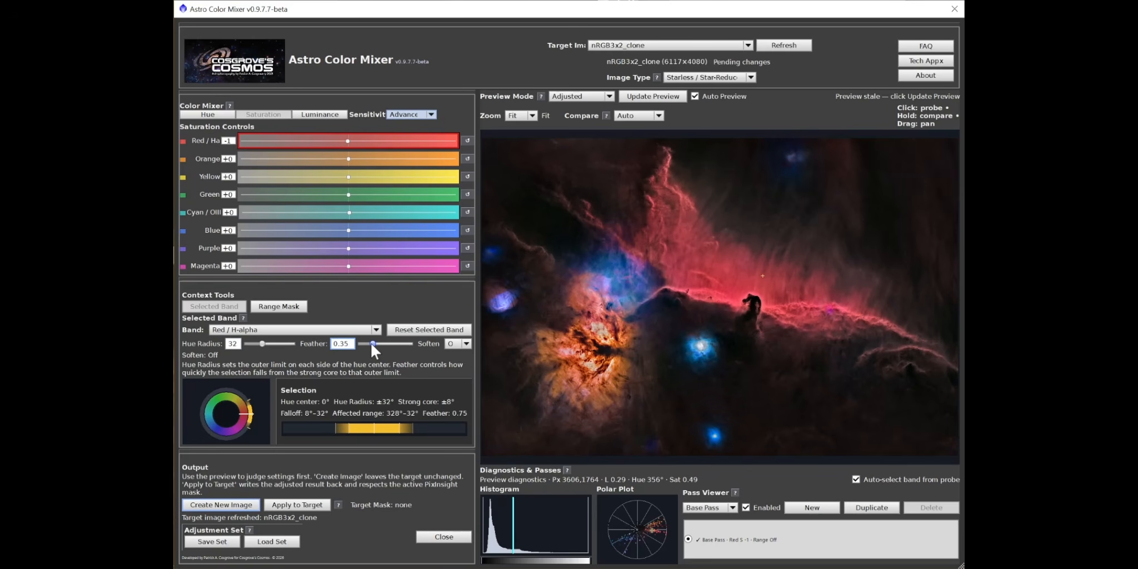
left_click_drag(371, 343, 397, 340)
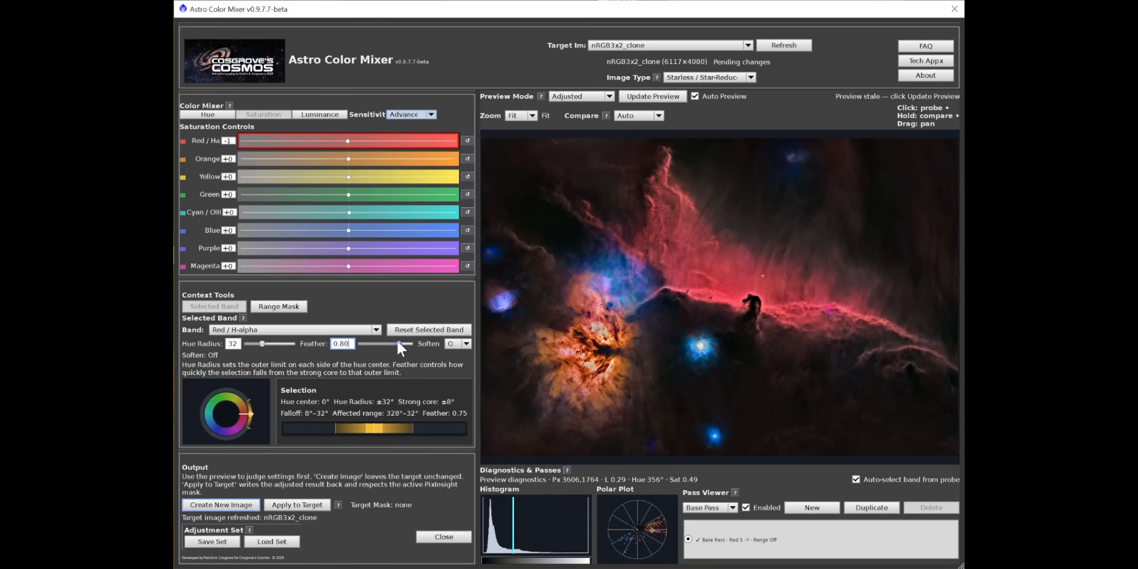
left_click_drag(397, 340, 385, 339)
left_click_drag(385, 340, 384, 339)
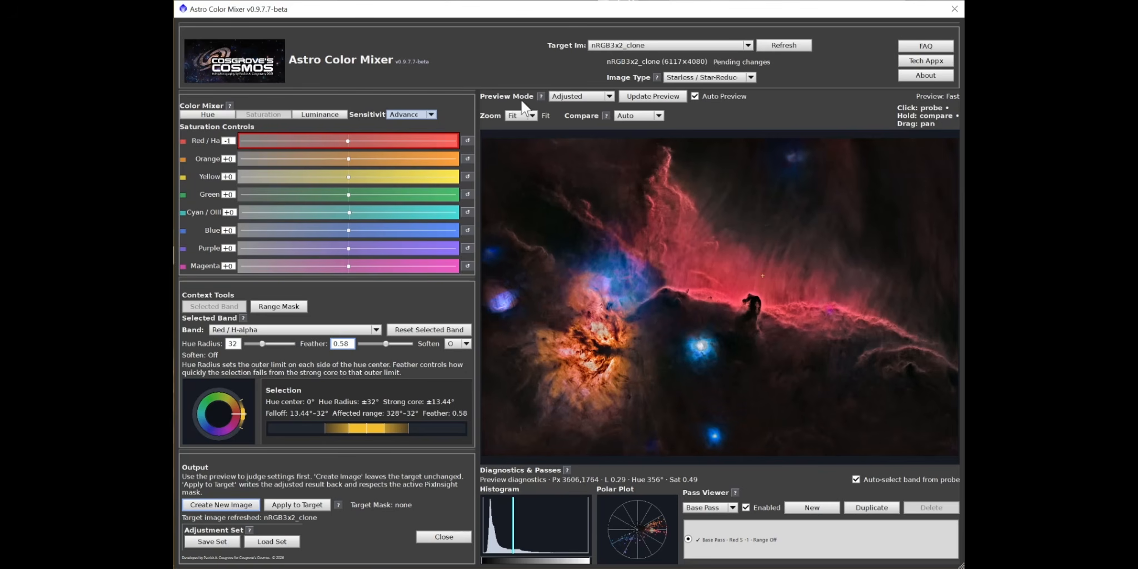
Step: Preview the current band mask and reset the Red / H-alpha band to its defaults
left_click(610, 98)
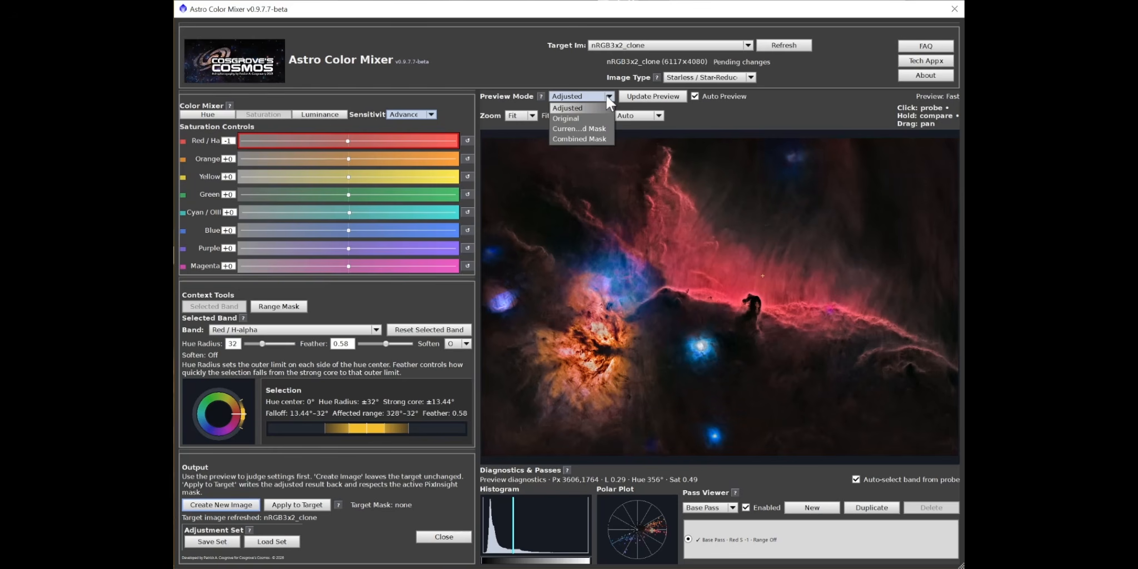
left_click(588, 128)
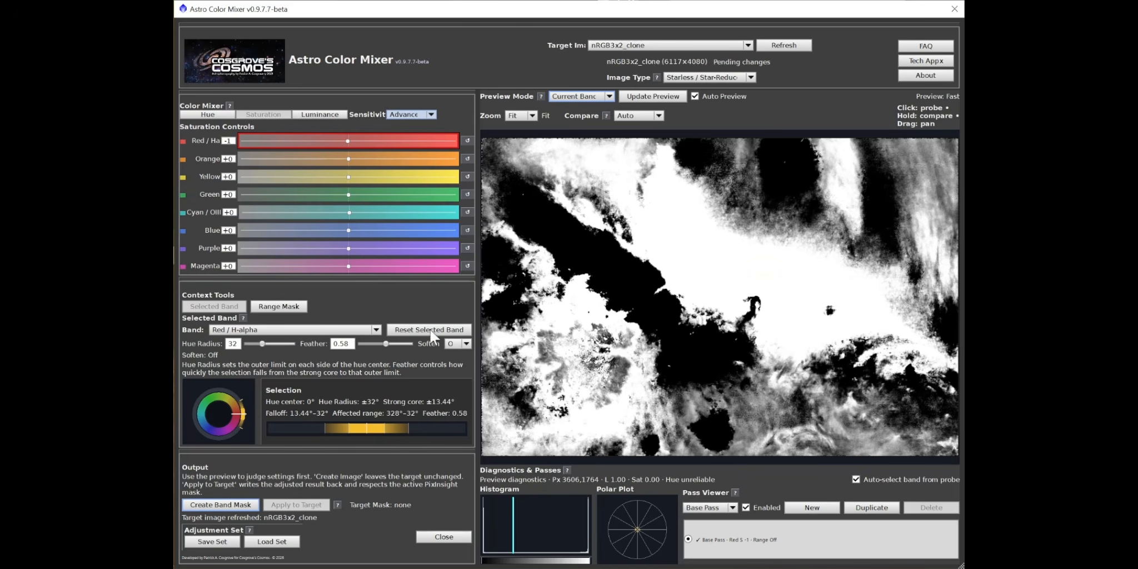
left_click(435, 331)
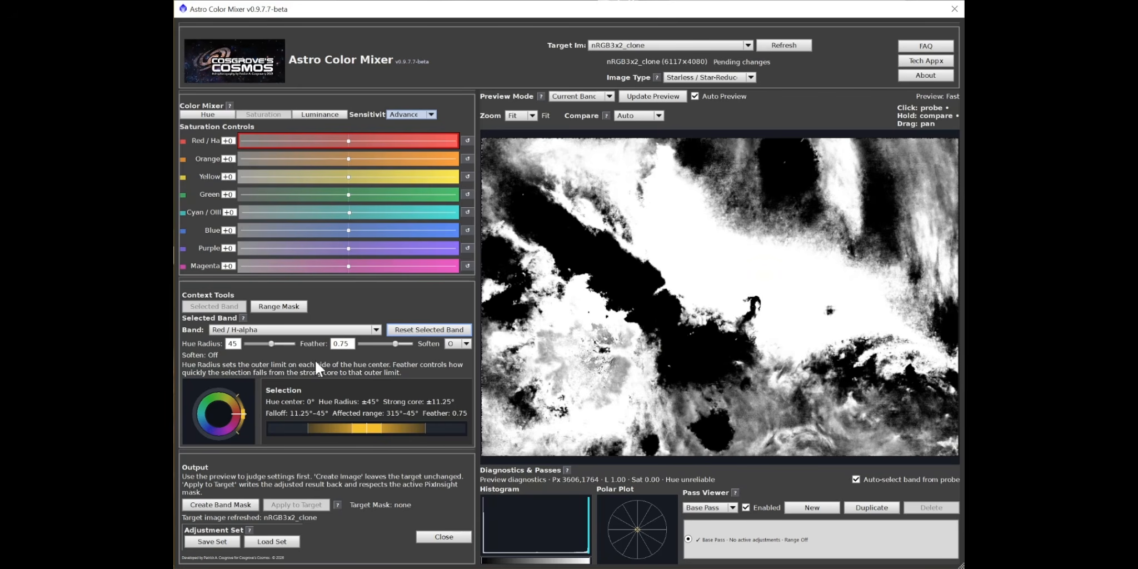
Step: Narrow the Red / H-alpha band to hue radius 24 and feather 0.33, and soften its mask by 5 px
mouse_move(267, 343)
left_mouse_down()
mouse_move(283, 343)
mouse_move(253, 344)
left_mouse_up()
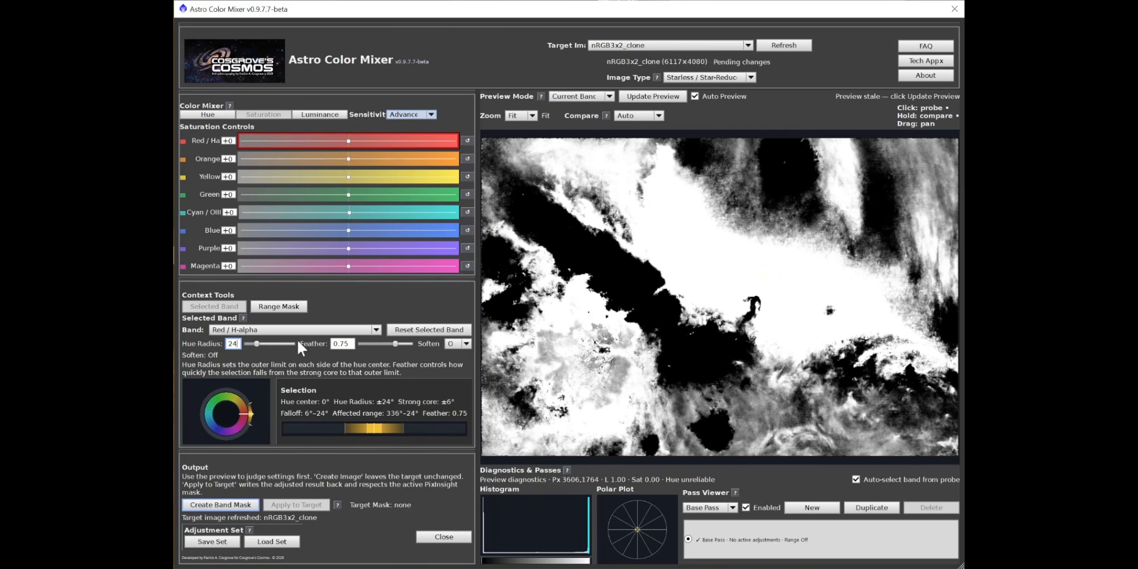
left_click_drag(392, 341, 376, 343)
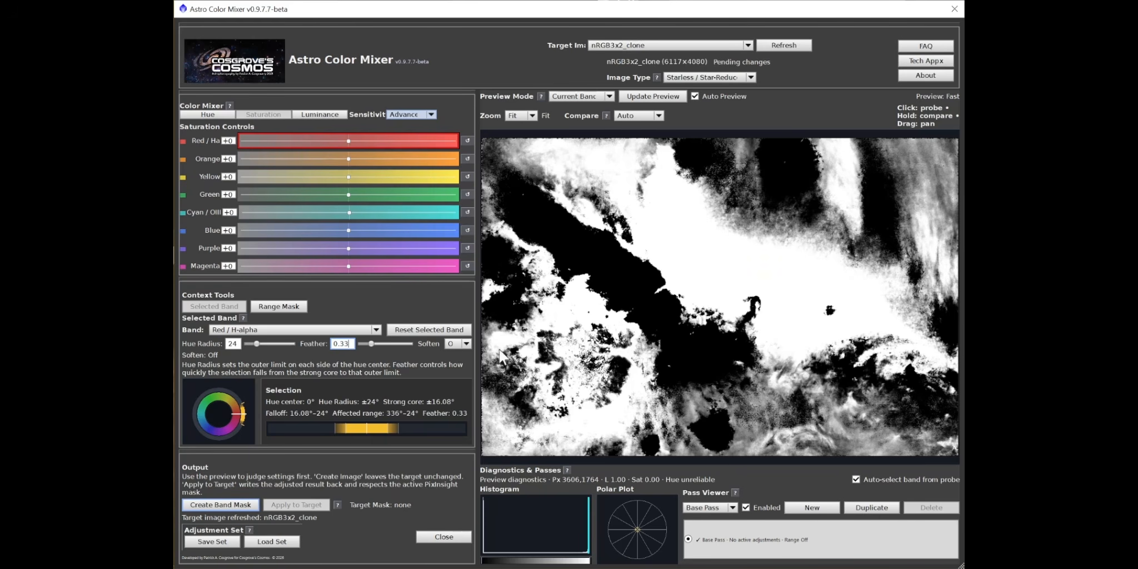
left_click(465, 344)
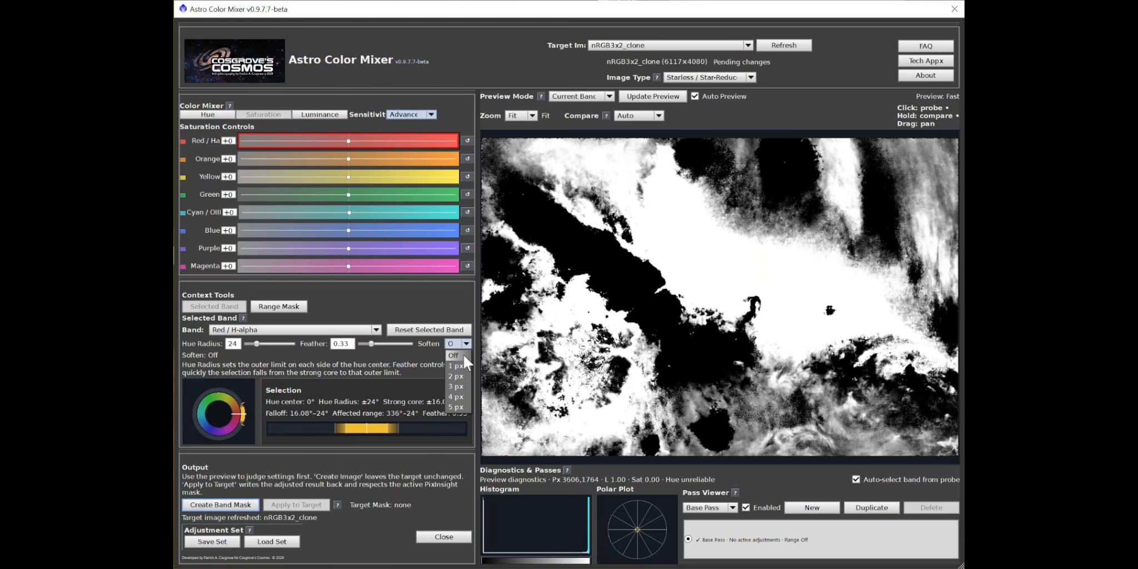
left_click(455, 404)
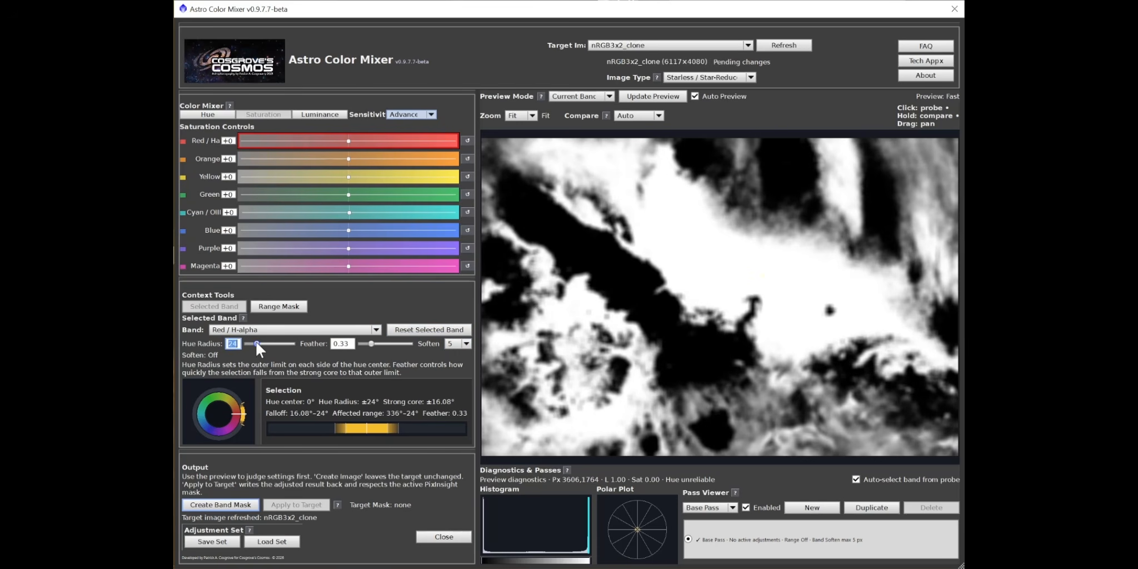
Step: Adjust the Red / H-alpha band's hue radius to 29 and its feather to 0.72
left_click_drag(256, 341, 270, 341)
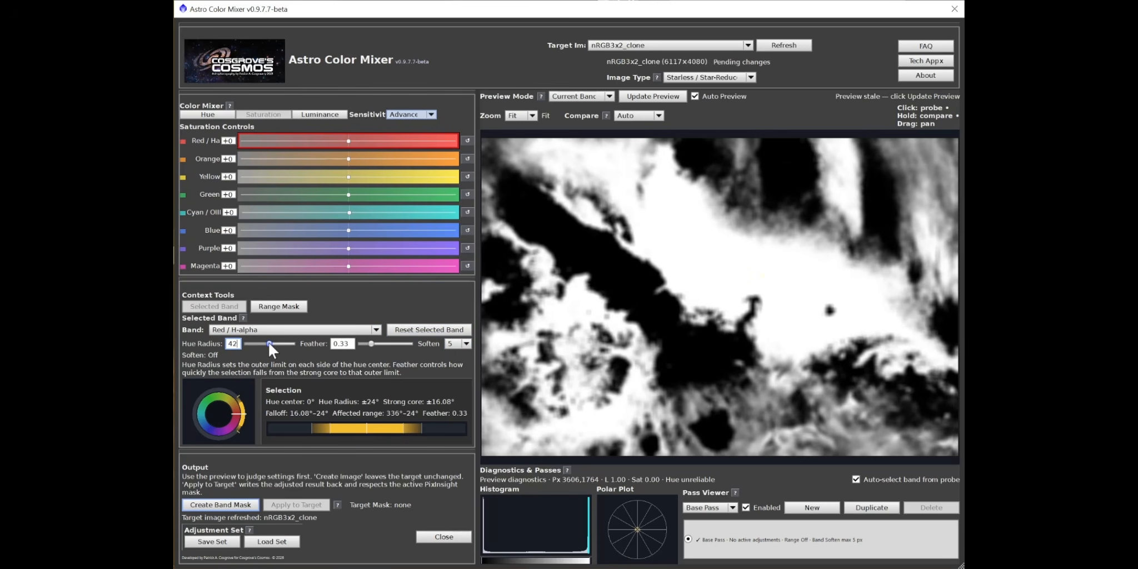
left_click_drag(268, 342, 259, 344)
left_click_drag(371, 344, 393, 344)
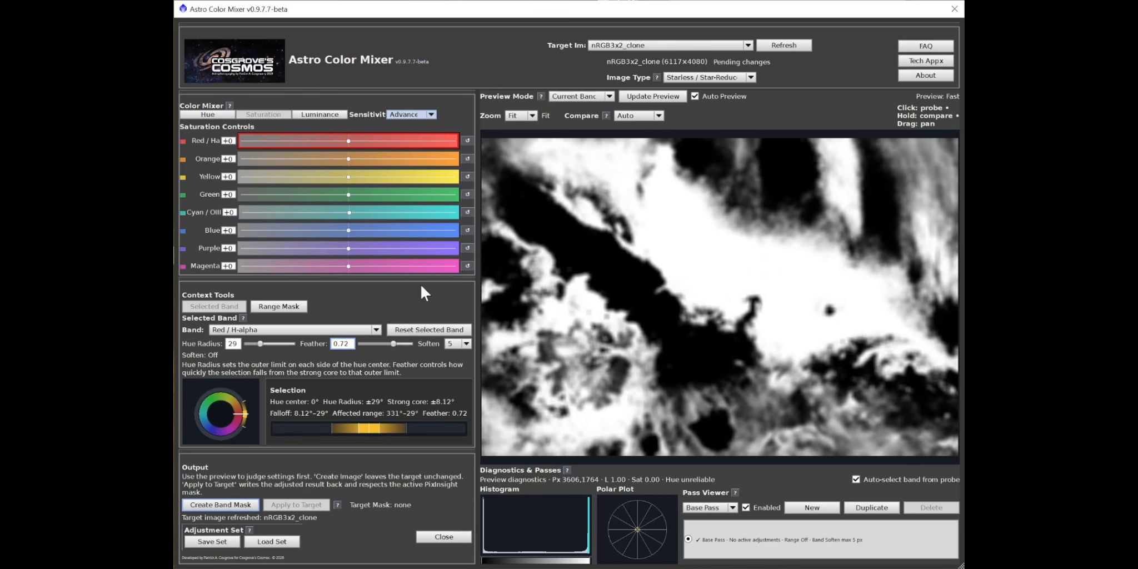
Step: Raise the Orange saturation to +68 and the Red / Ha saturation to +3
left_click(421, 158)
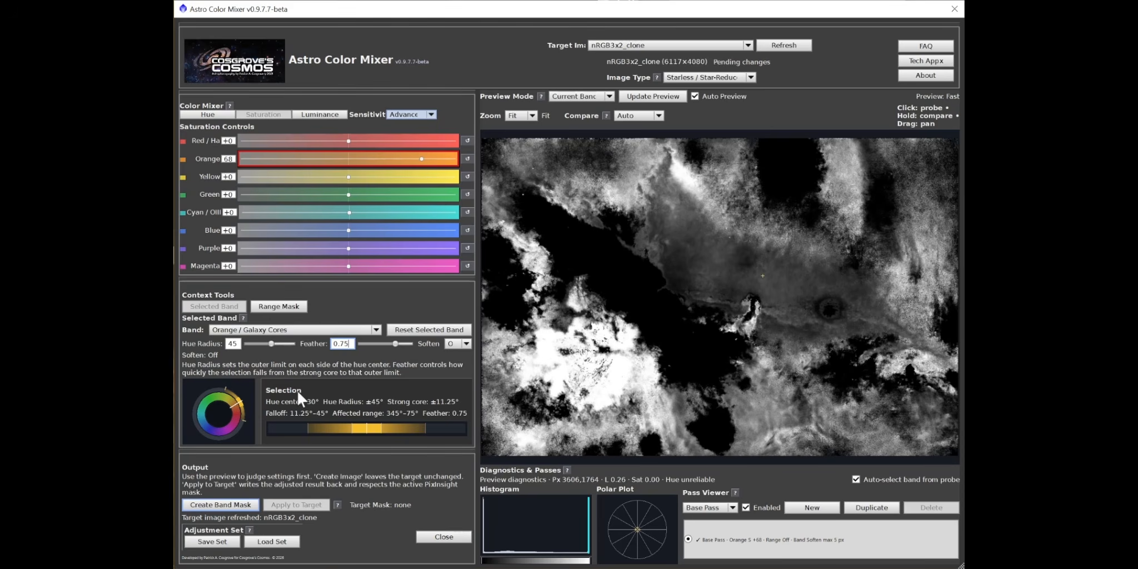
left_click(351, 139)
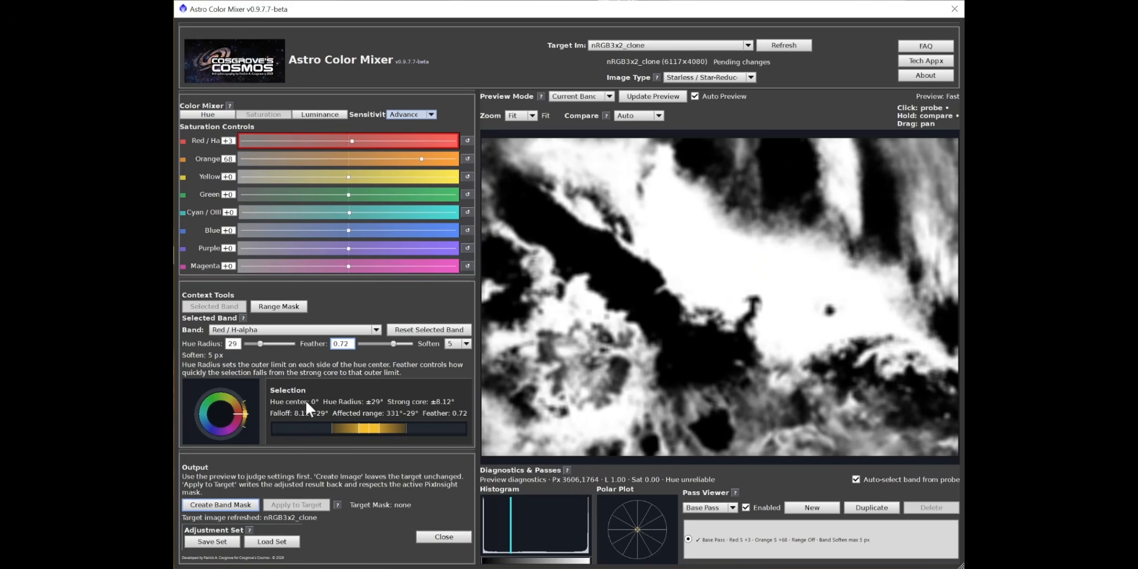
Step: Return the preview to the adjusted image and raise the Red / Ha saturation to +20
left_click(576, 97)
left_click(571, 107)
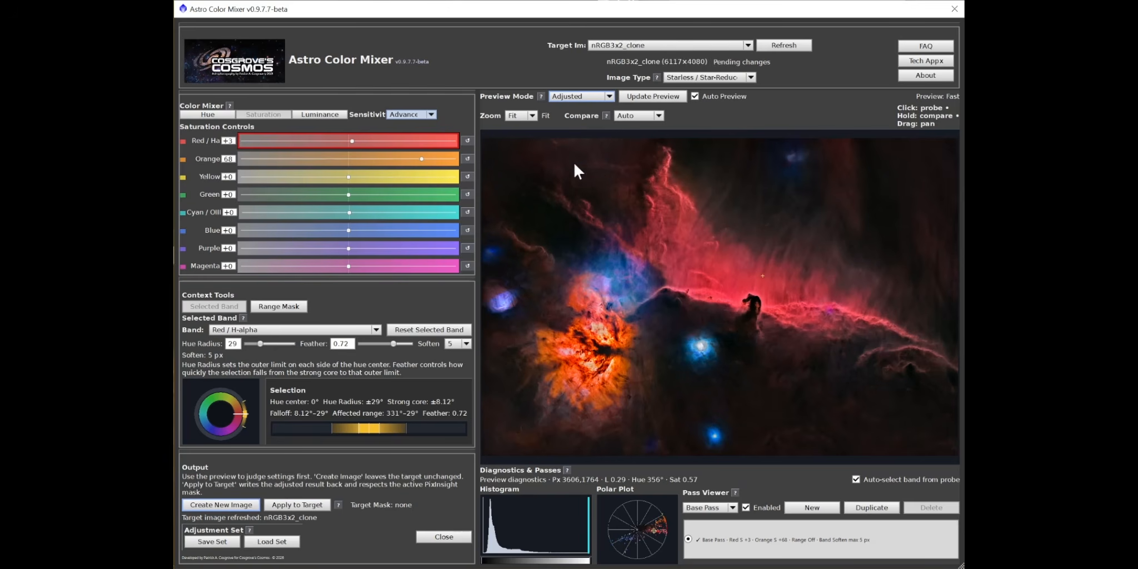
left_click_drag(352, 141, 370, 140)
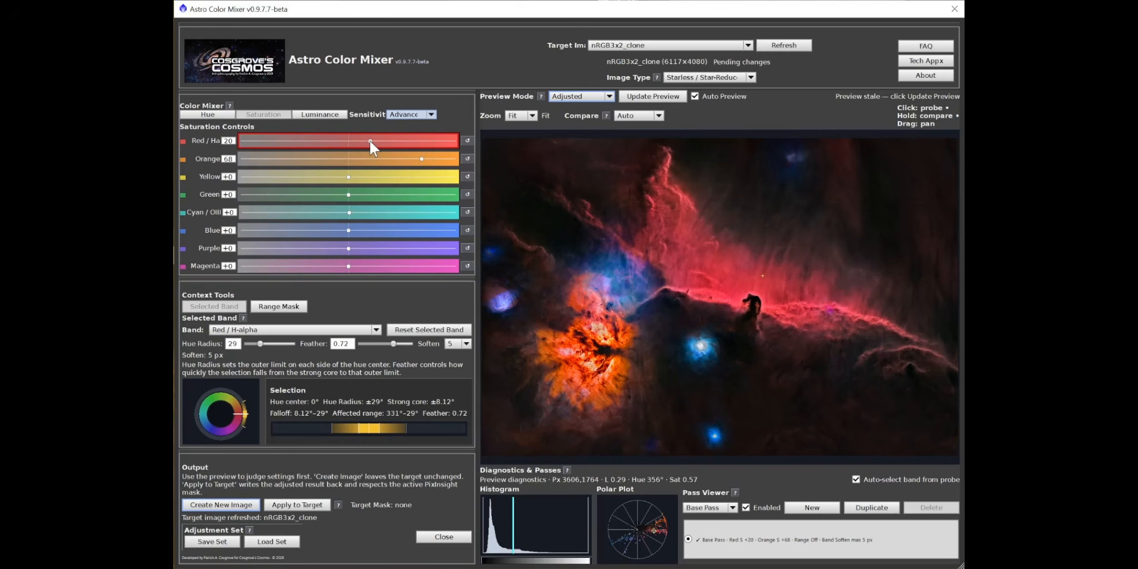
Step: Lower the luminance of Red / Ha to -12.4 and Orange to -12.0, and raise the Blue luminance
left_click(331, 117)
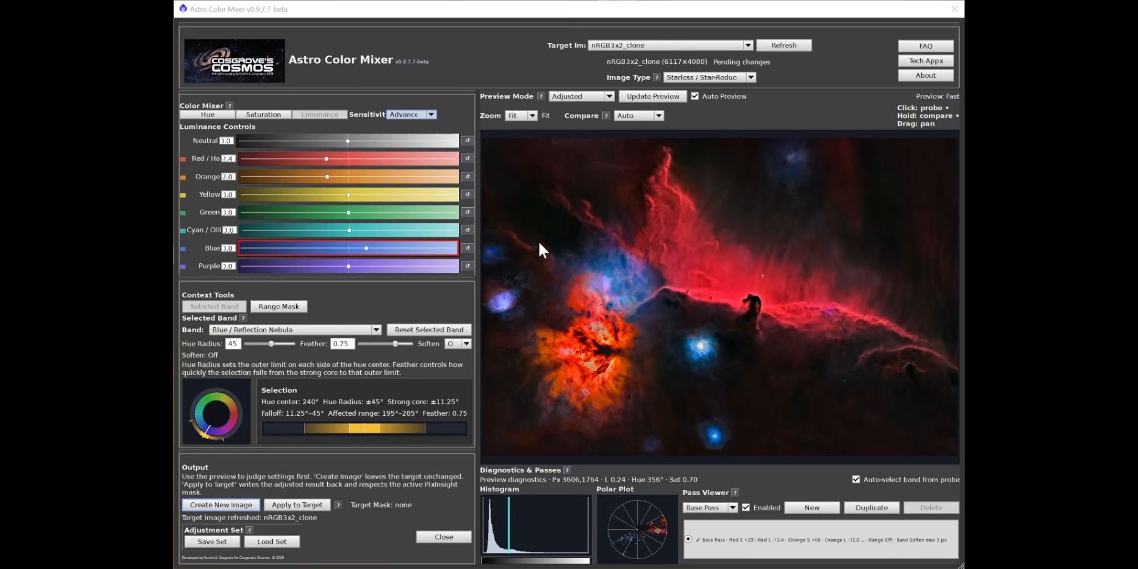
Step: Enable the range mask in a new refinement pass, leaving the base pass unrestricted
left_click(281, 306)
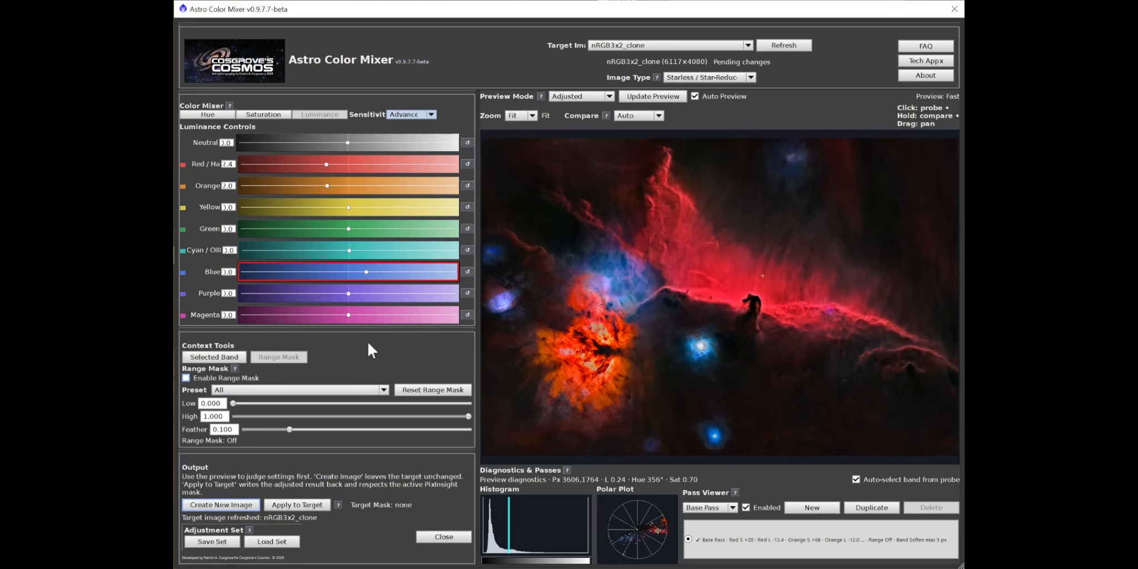
left_click(186, 379)
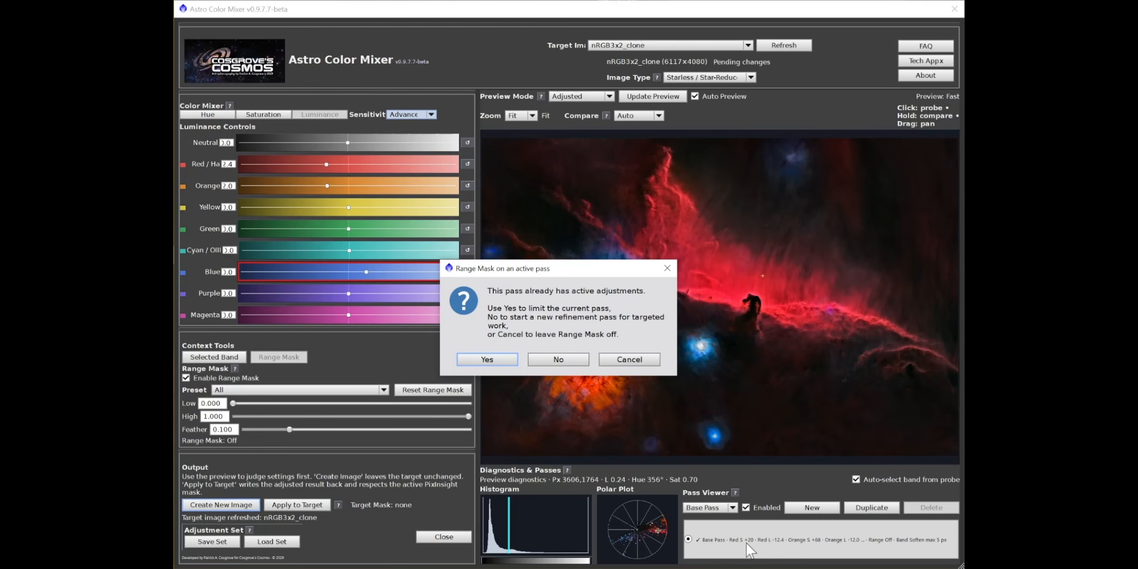
left_click(558, 360)
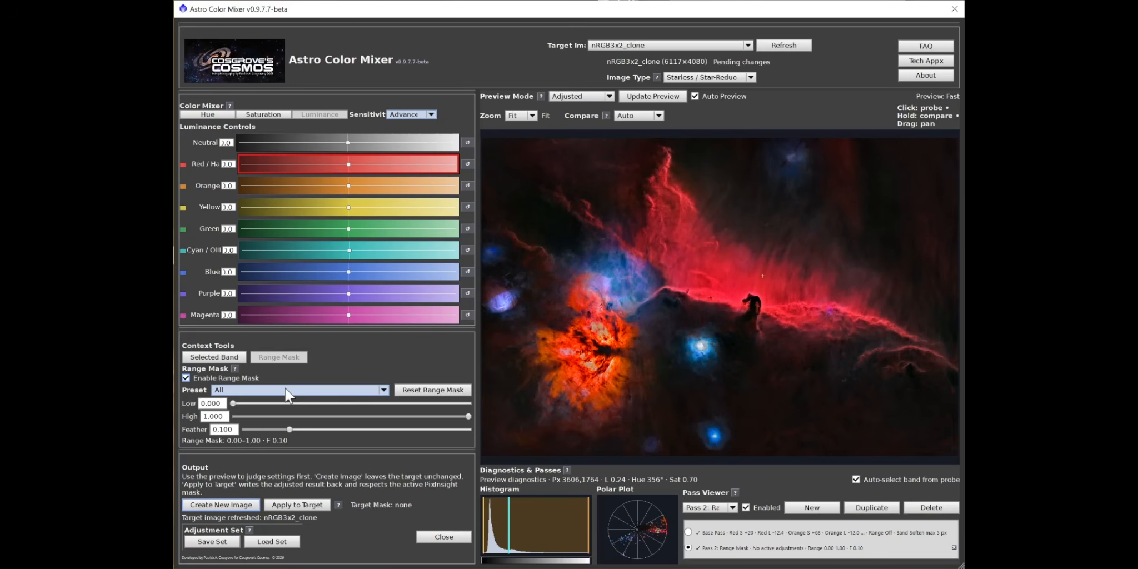
Step: Try the Shadows, Midtones and Highlights presets for the range mask in turn
left_click(332, 387)
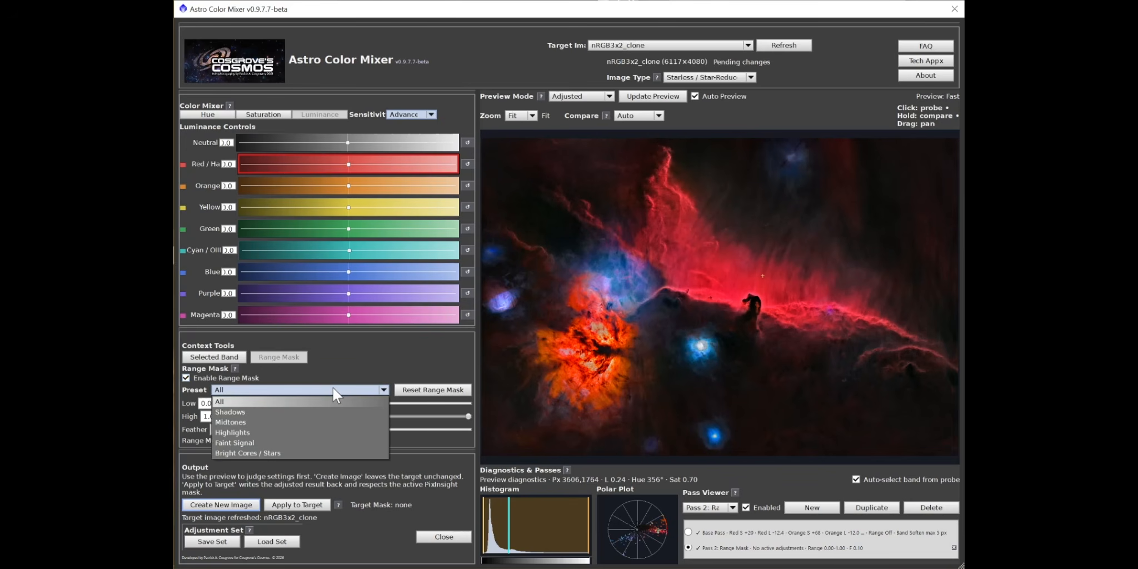
left_click(255, 412)
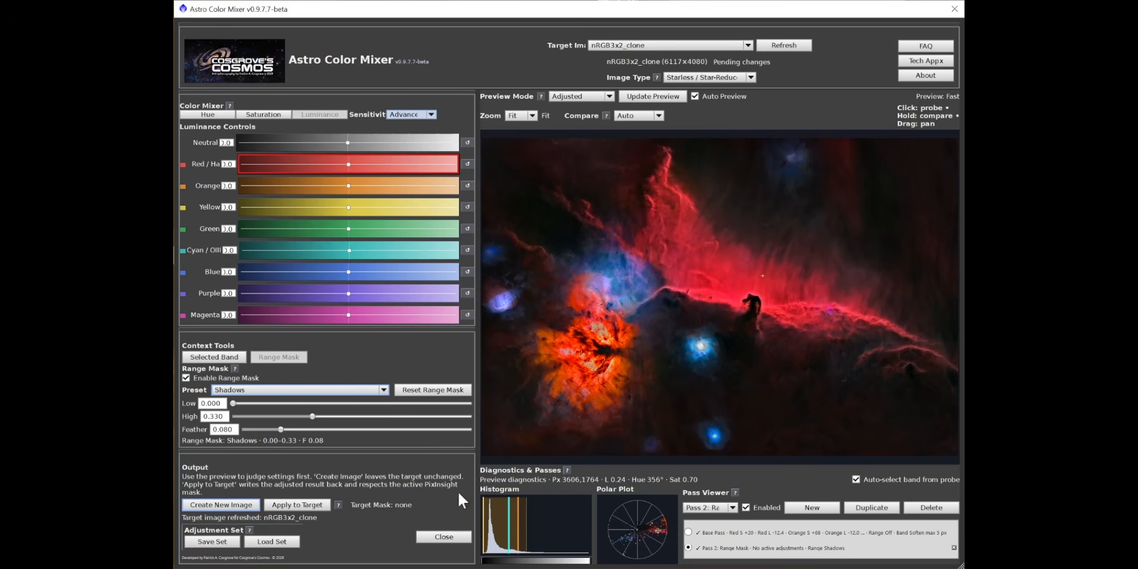
left_click(288, 391)
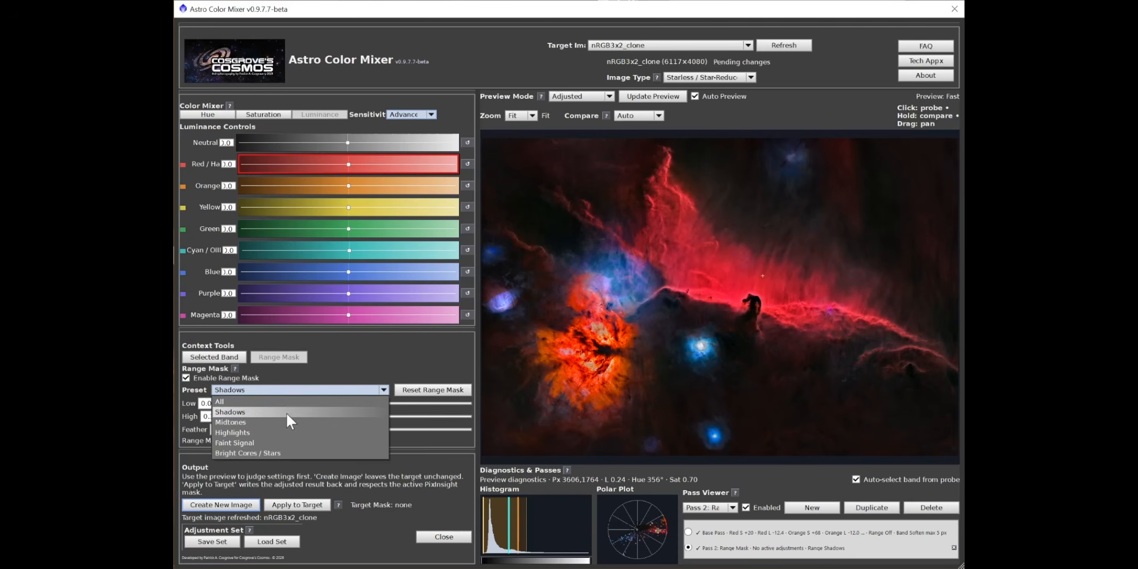
left_click(284, 422)
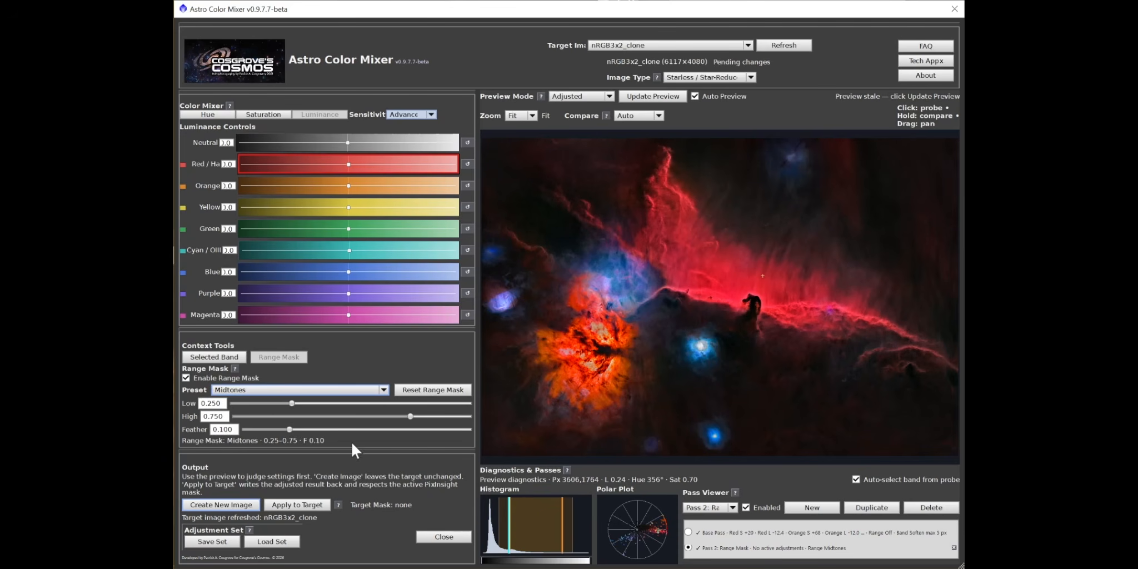
left_click(315, 391)
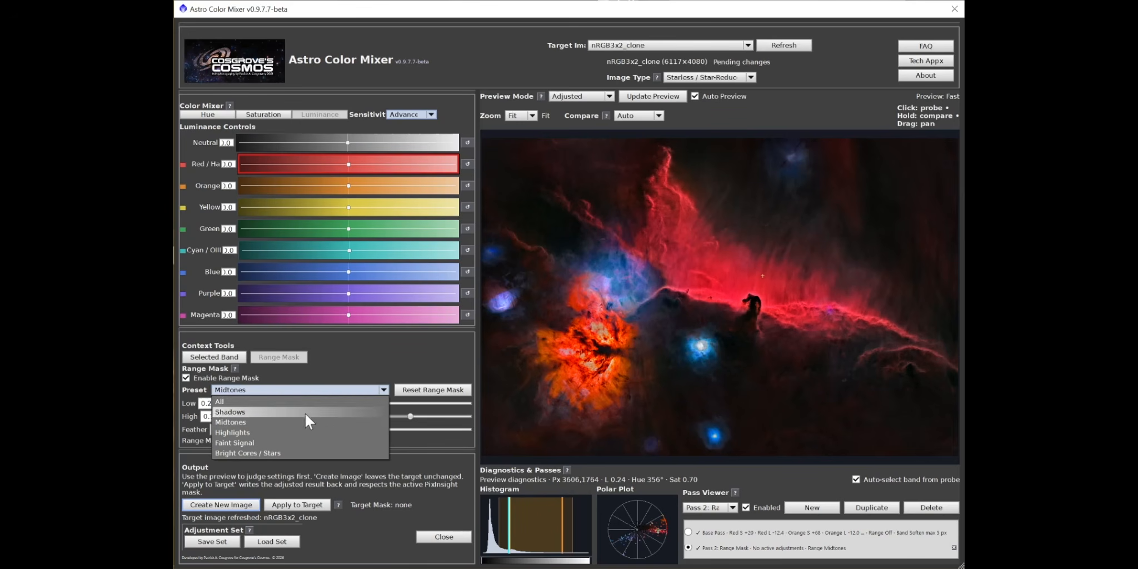
left_click(292, 432)
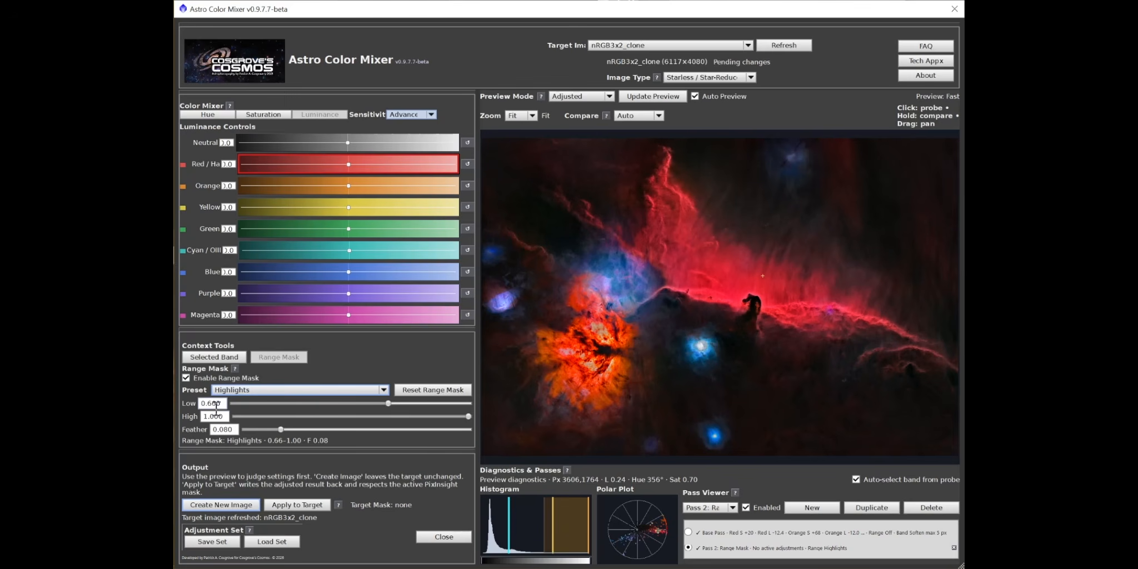
Step: Probe the red nebula glow above the Horsehead and set the range mask to low 0.253, high 0.261 and feather 0.060
left_click_drag(387, 402, 292, 398)
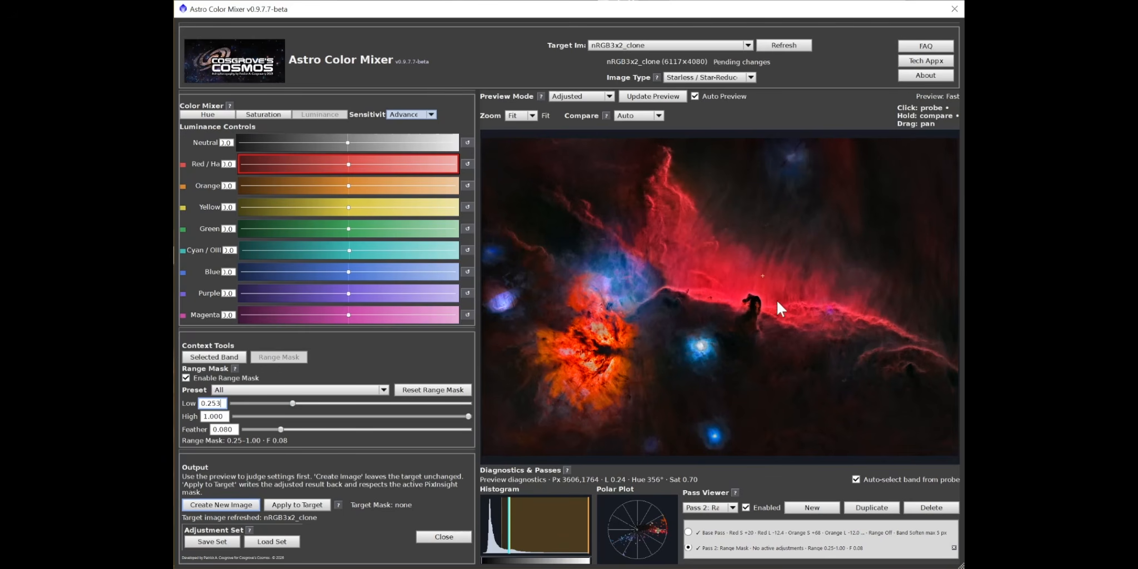
left_click(771, 258)
left_click_drag(465, 416, 299, 413)
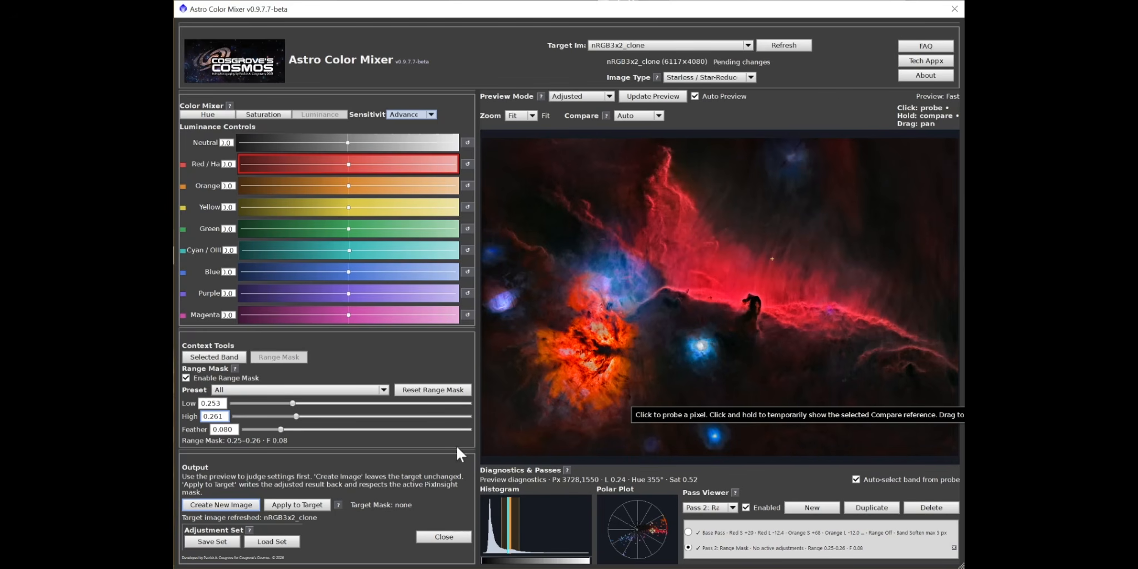
left_click_drag(281, 429, 270, 430)
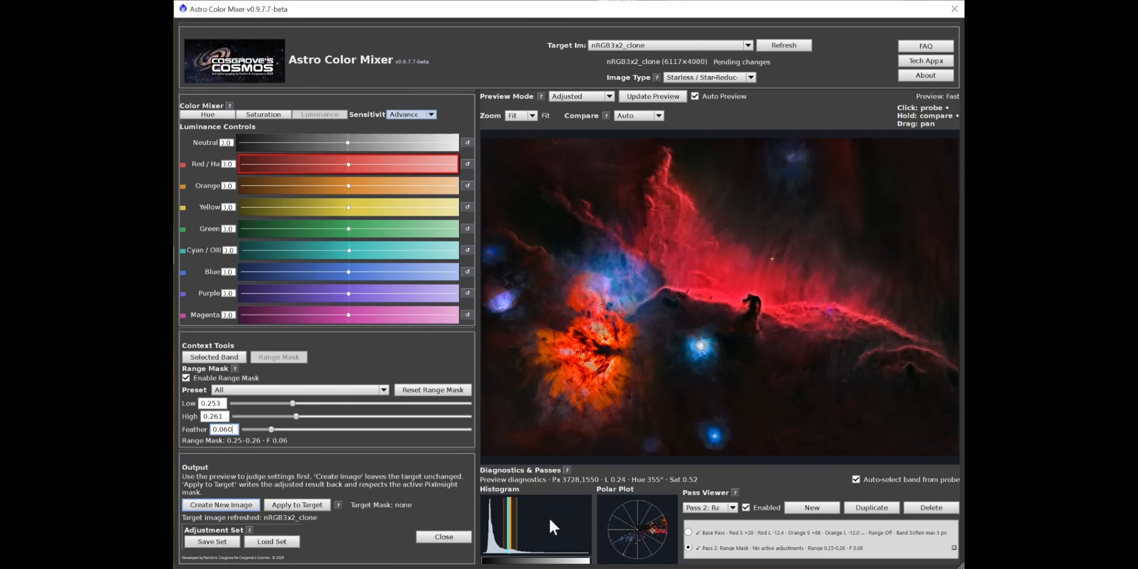
Step: Preview the range mask and shift its limits to low 0.211 and high 0.249
left_click(610, 98)
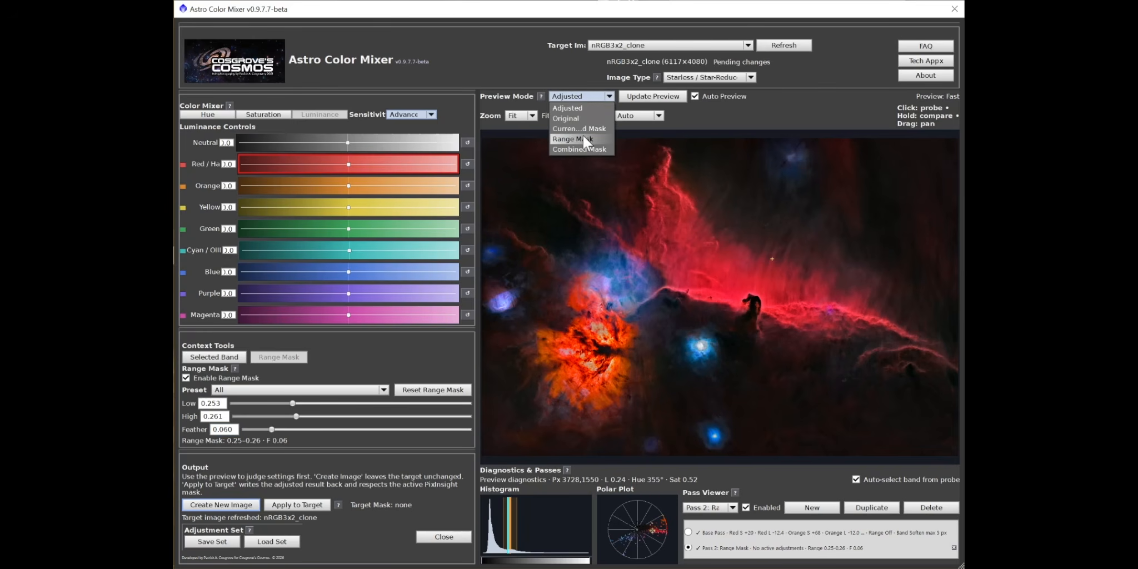
left_click(582, 139)
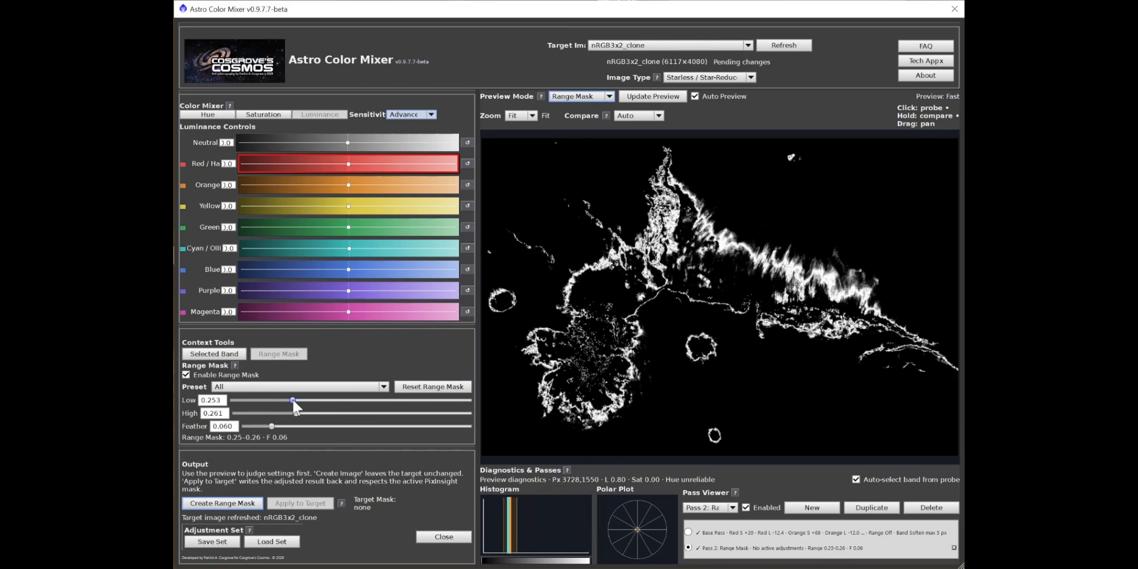
left_click_drag(294, 401, 286, 401)
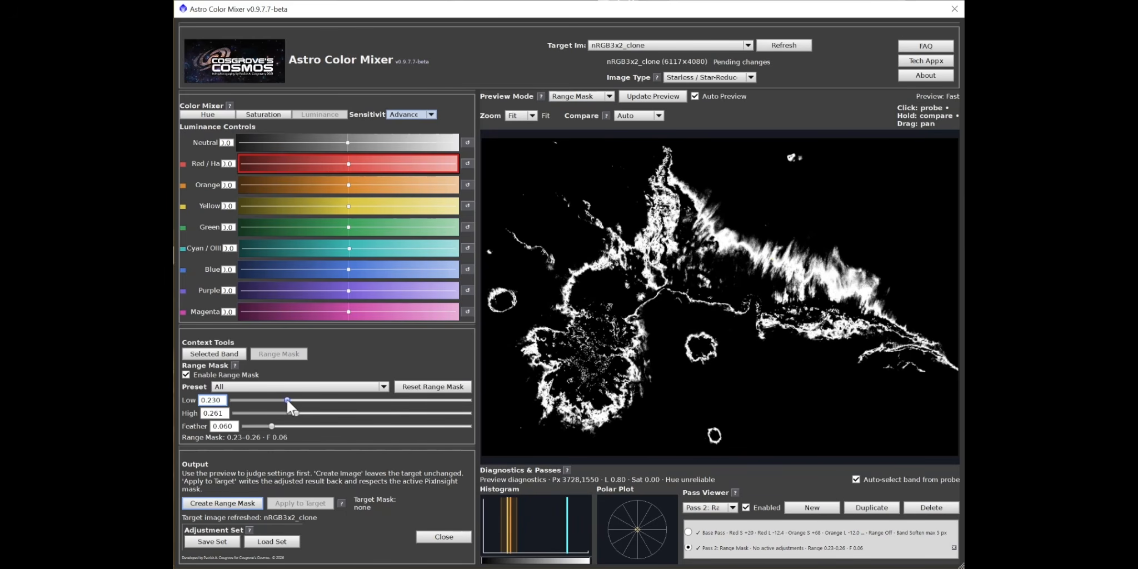
left_click_drag(289, 401, 283, 399)
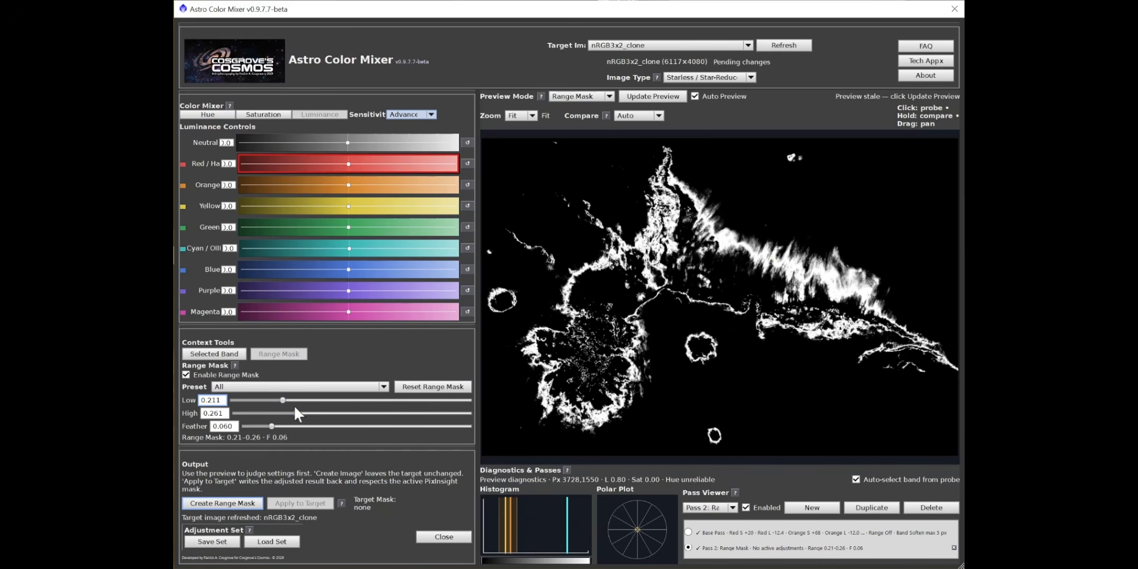
left_click_drag(297, 413, 292, 412)
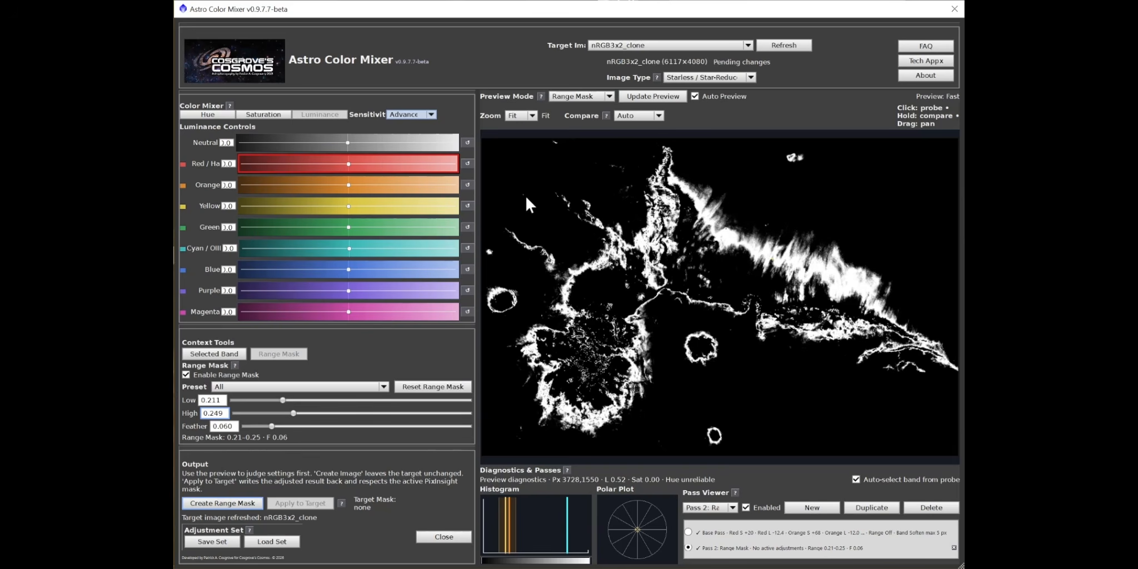
Step: Return the preview to the adjusted image and try a Red / Ha luminance of -60.0 in the range-masked pass
left_click(609, 97)
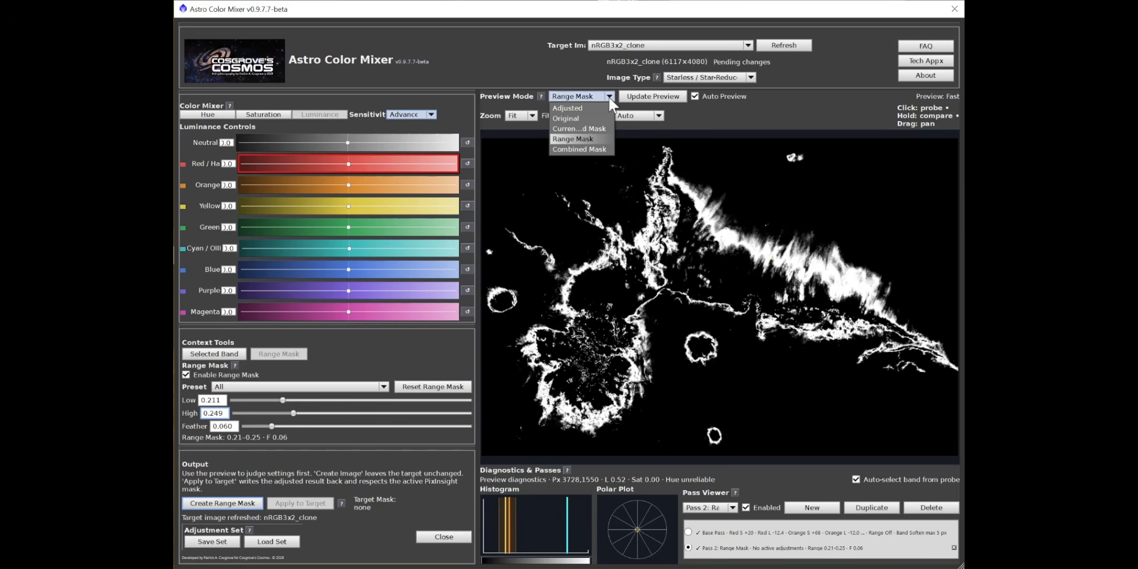
left_click(577, 108)
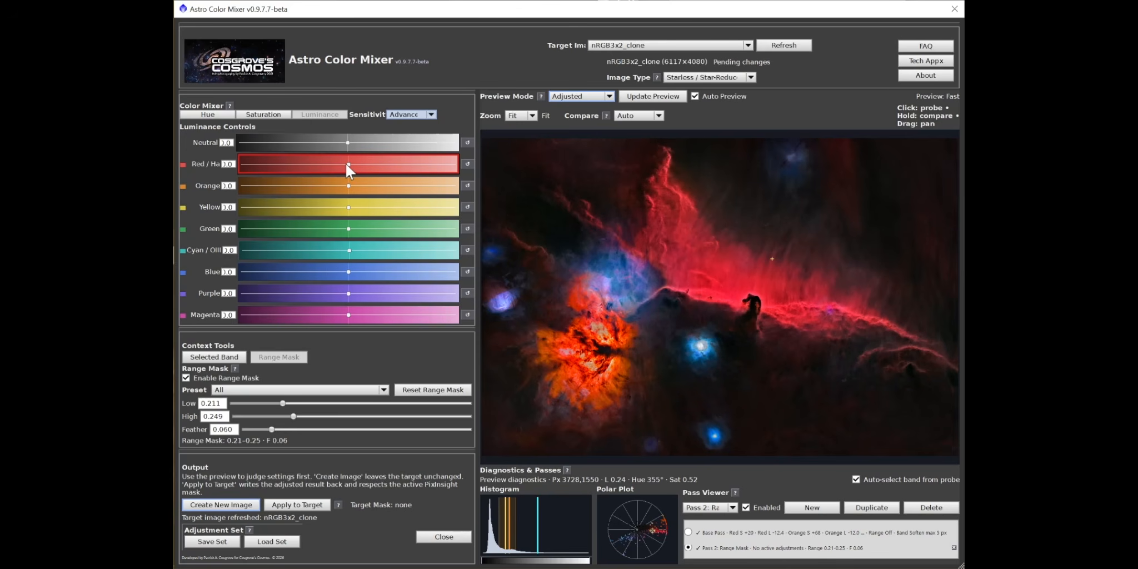
left_click_drag(346, 164, 318, 163)
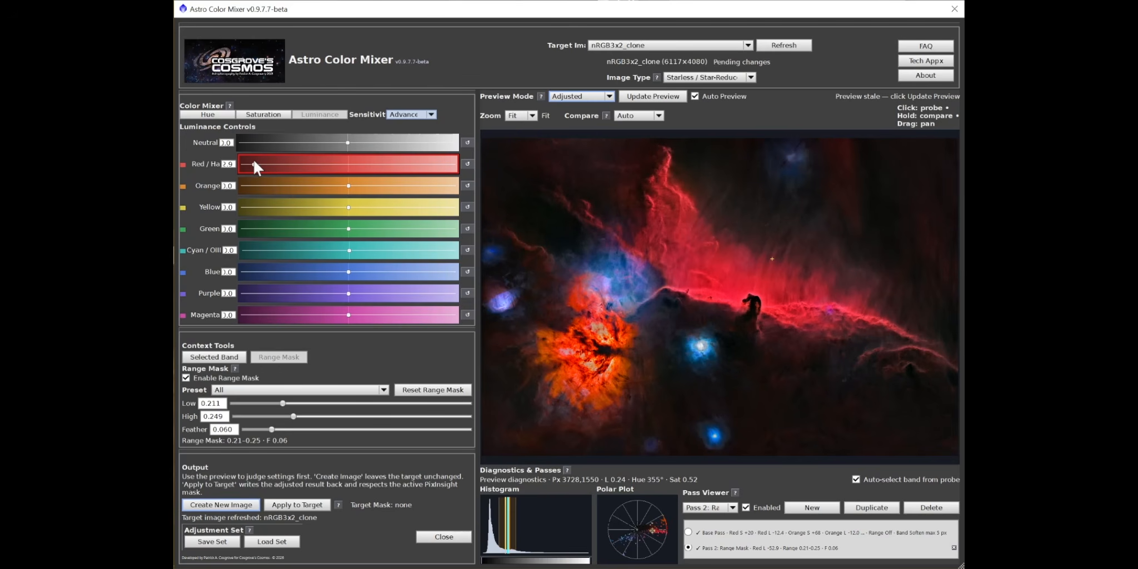
left_click_drag(256, 165, 244, 164)
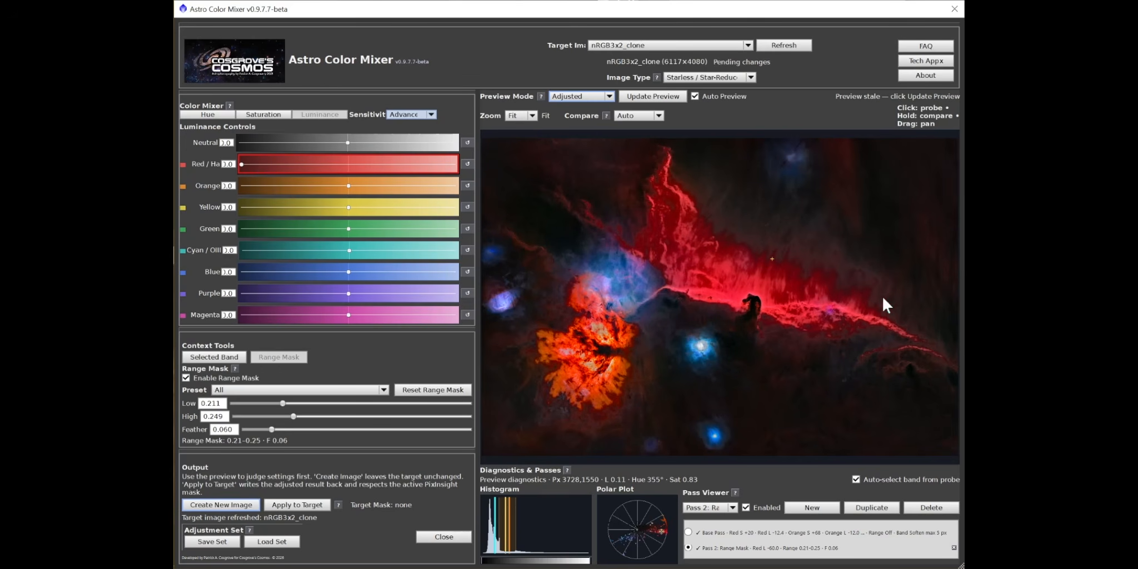
left_click_drag(798, 265, 798, 265)
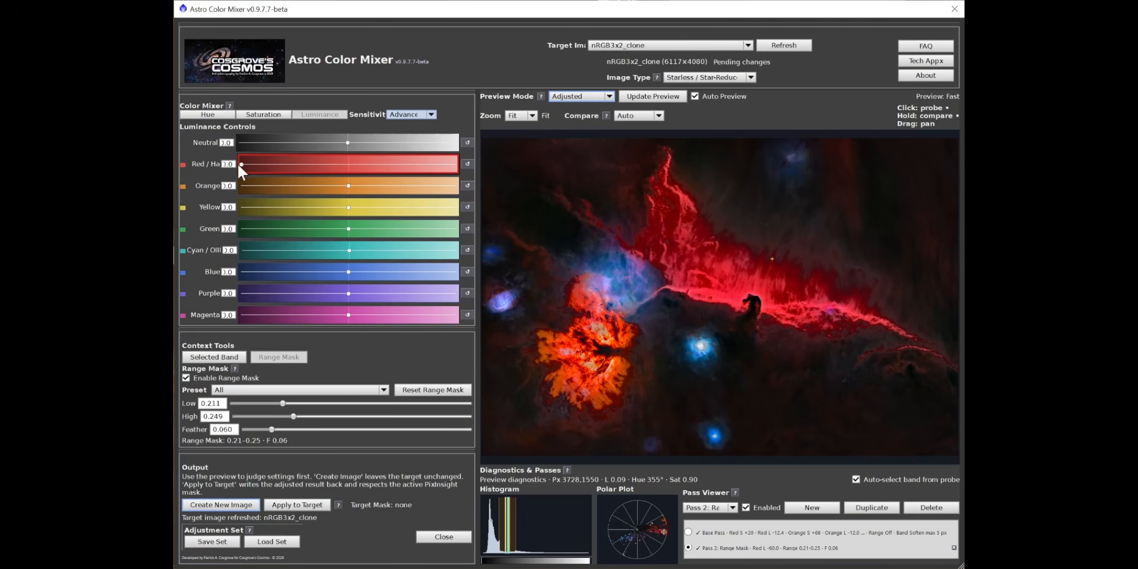
Step: Try a Red / Ha luminance of +28.3 in the range-masked pass, then bring it down to +0.2
left_click_drag(239, 164, 398, 164)
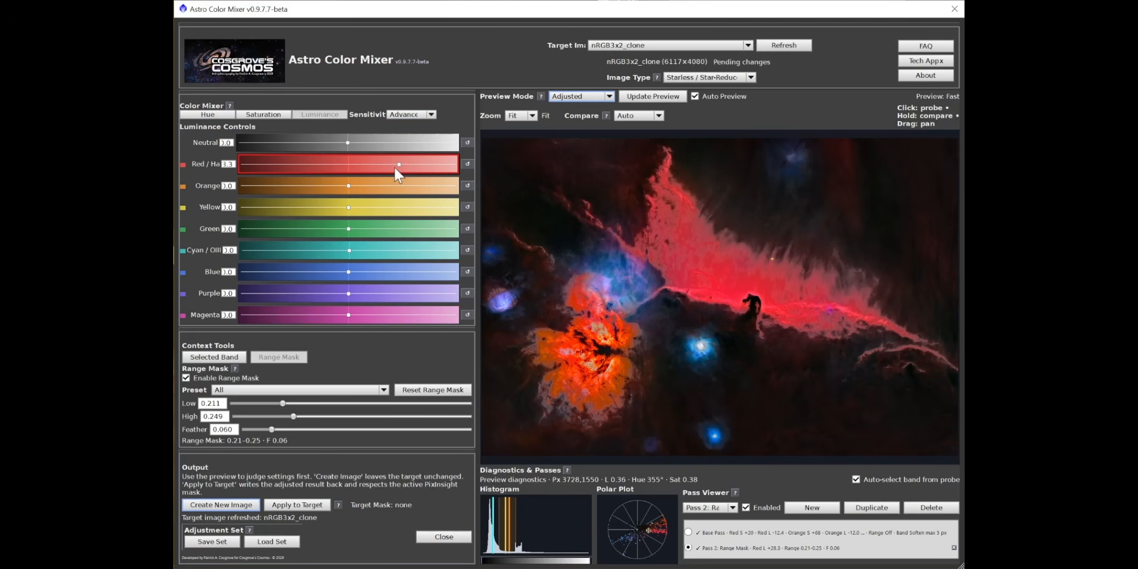
left_click_drag(397, 163, 396, 164)
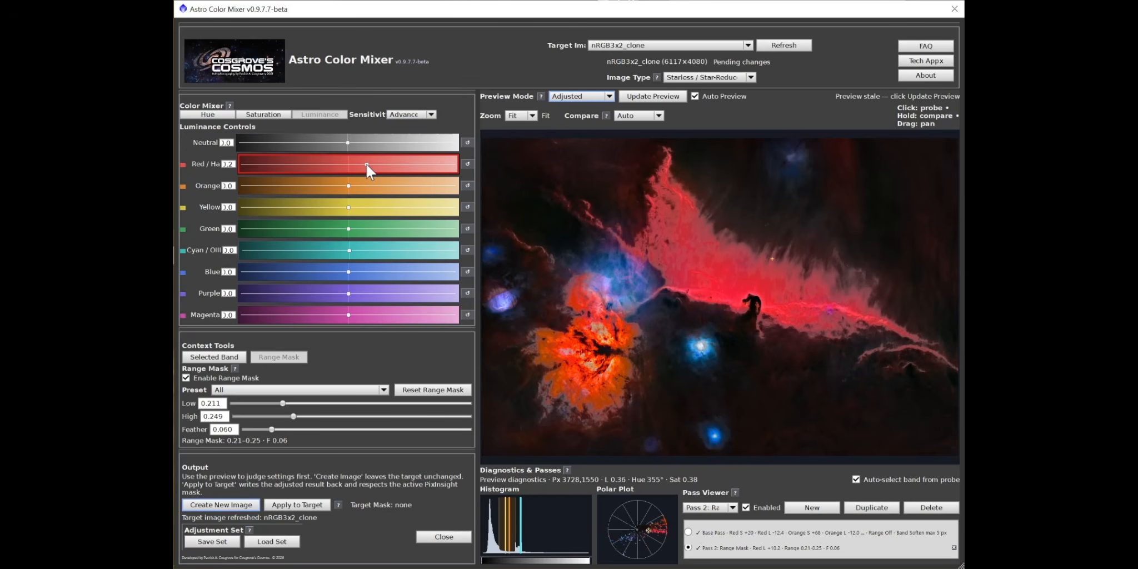
left_click_drag(364, 164, 363, 161)
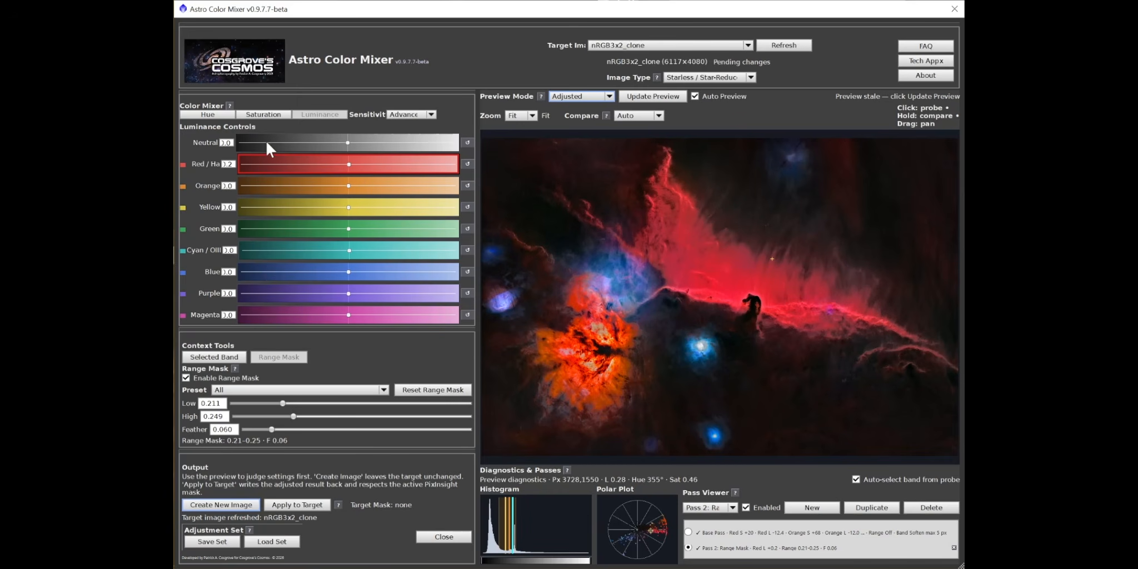
Step: Try shifting the Red / Ha hue to -43.0 in the range-masked pass
left_click(207, 114)
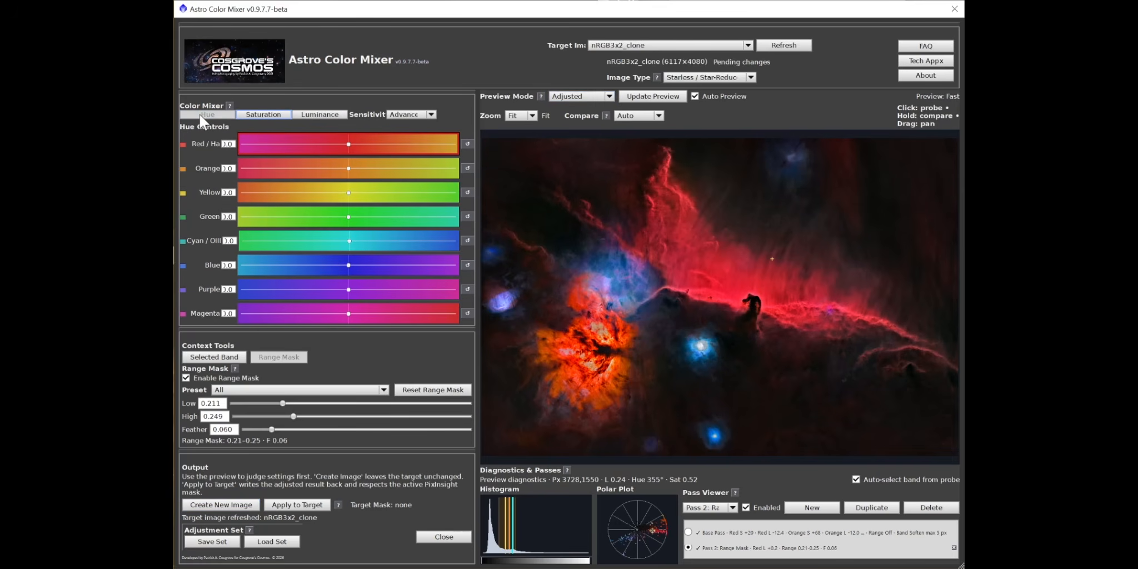
left_click_drag(348, 144, 311, 143)
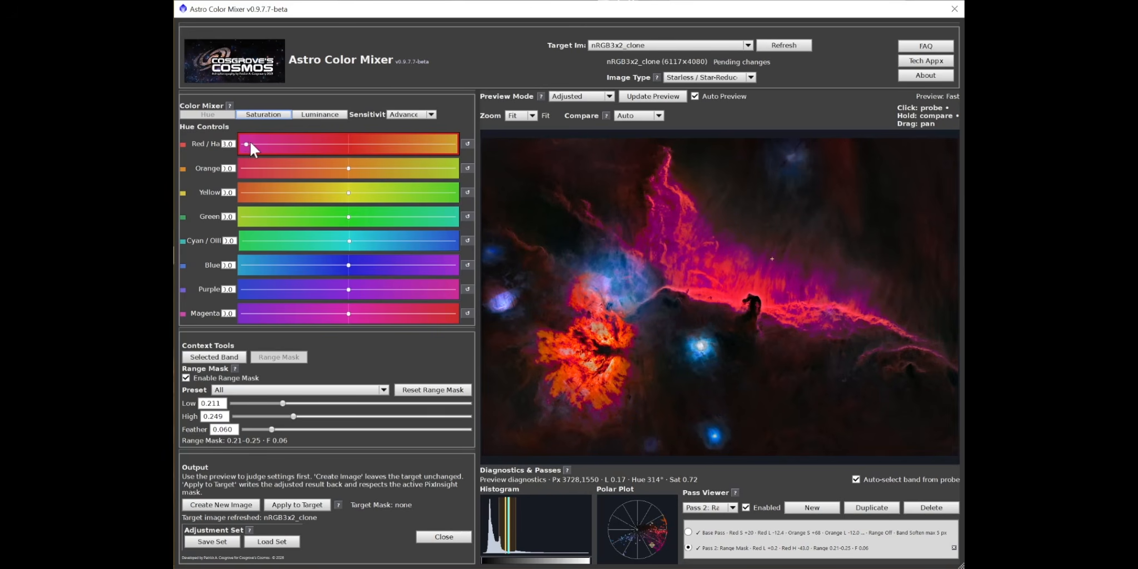
left_click_drag(245, 143, 251, 144)
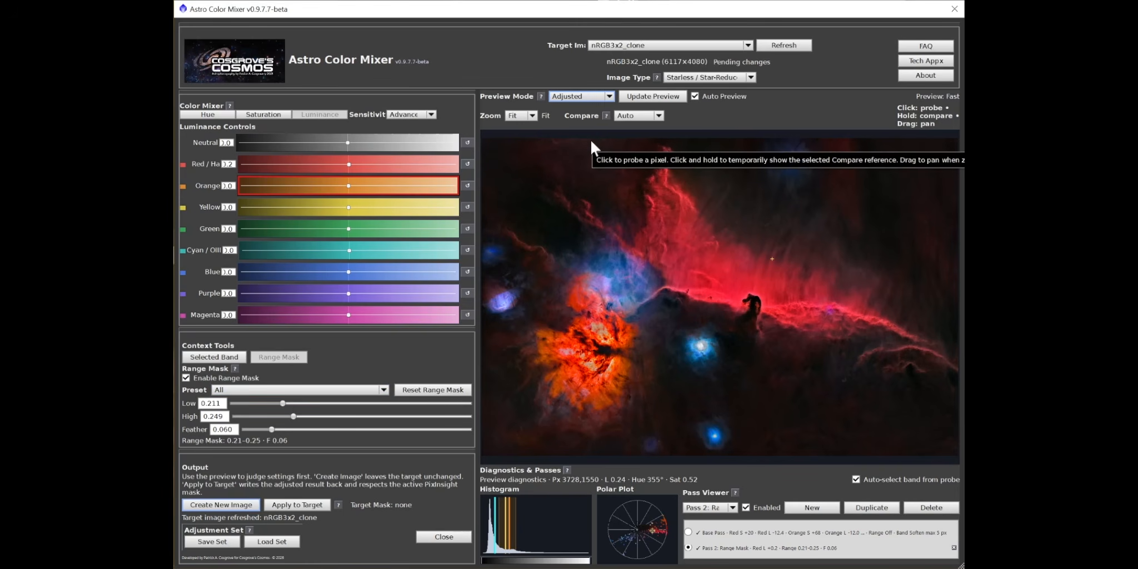
Step: Switch the preview to the range mask to examine which areas the second pass affects
left_click(609, 97)
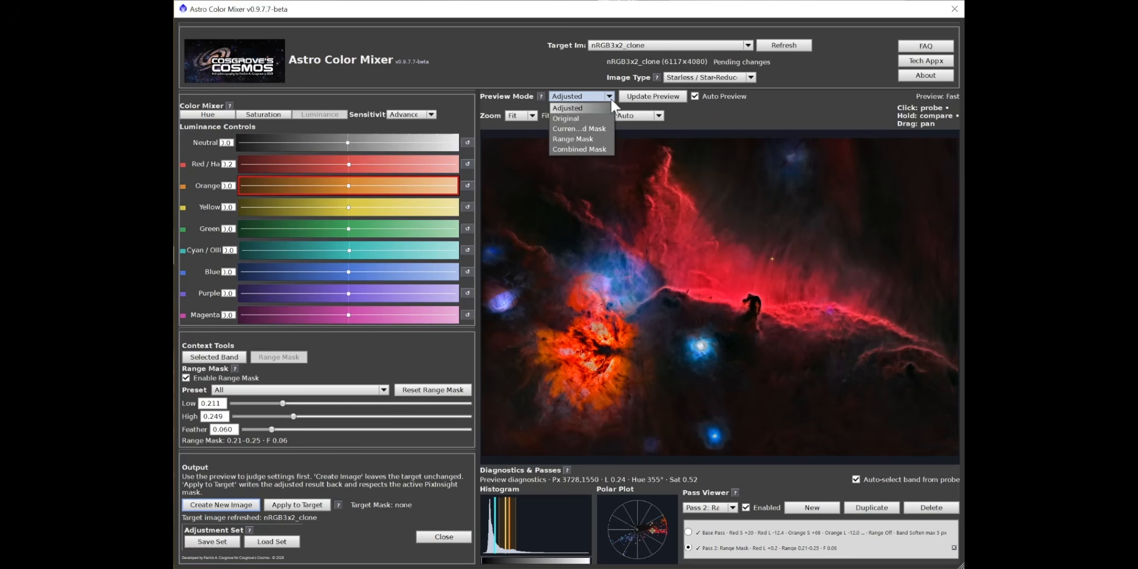
left_click(592, 140)
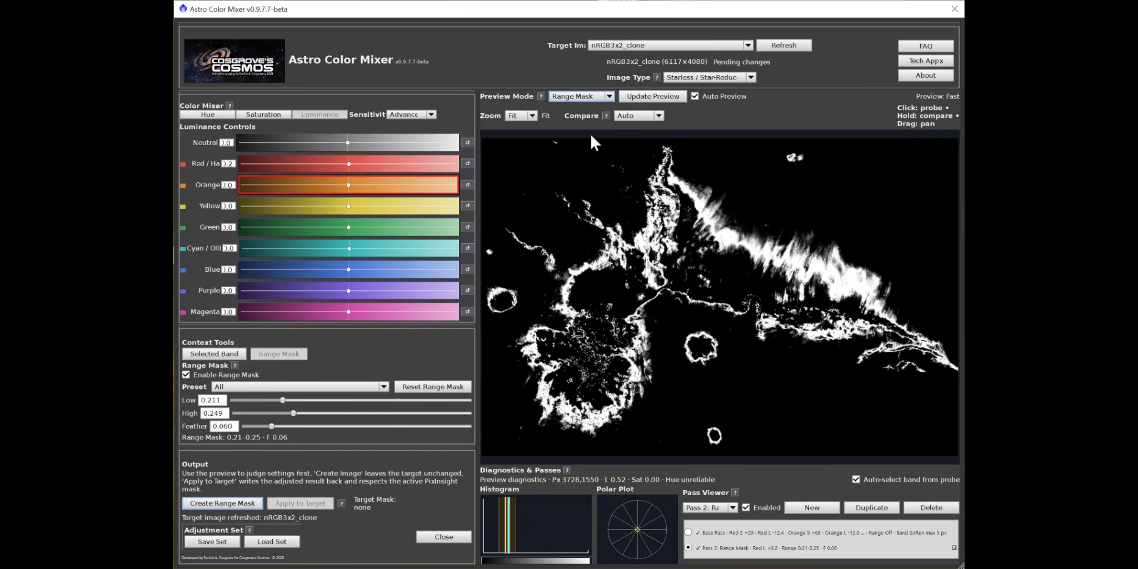